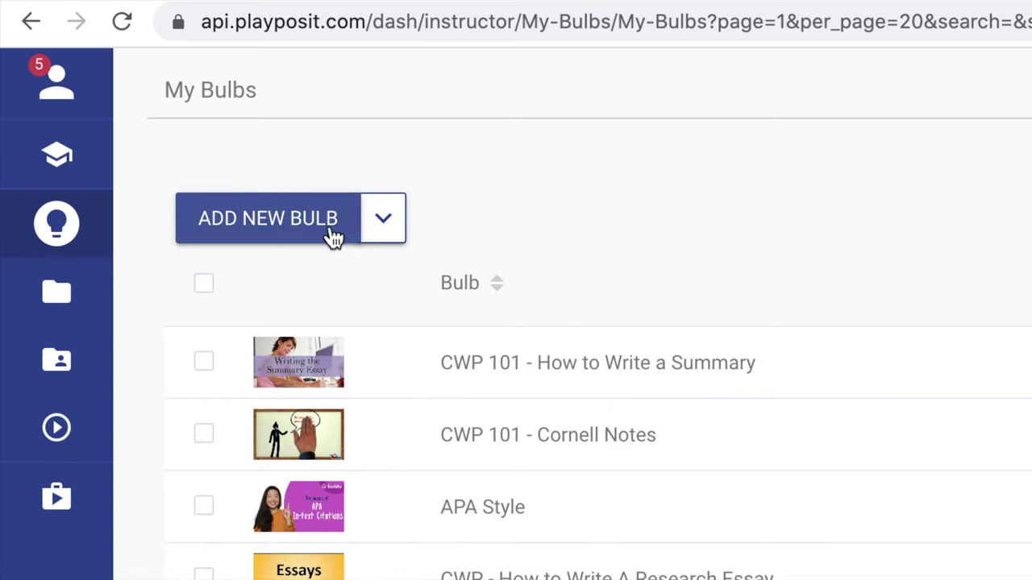
Create a learner-made bulb named 'Fake Learner Made Bulb' and save it.
click(384, 227)
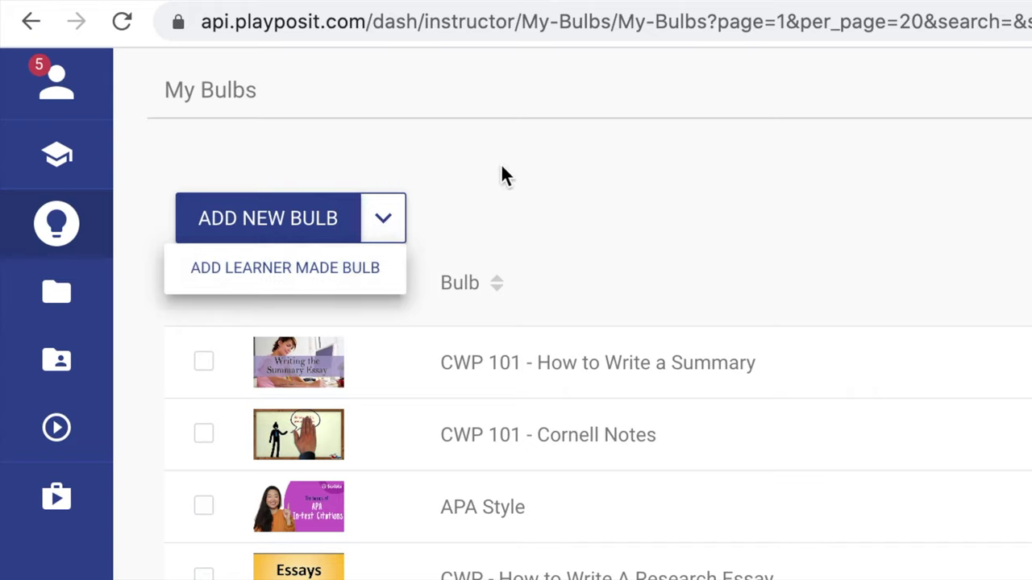
click(284, 268)
click(340, 207)
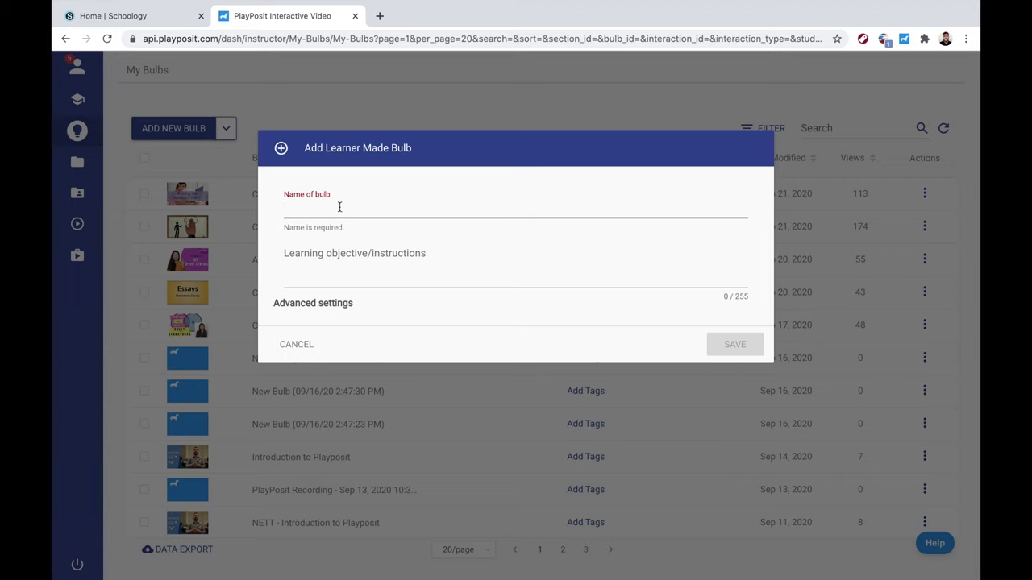
text(L)
key(BackSpace)
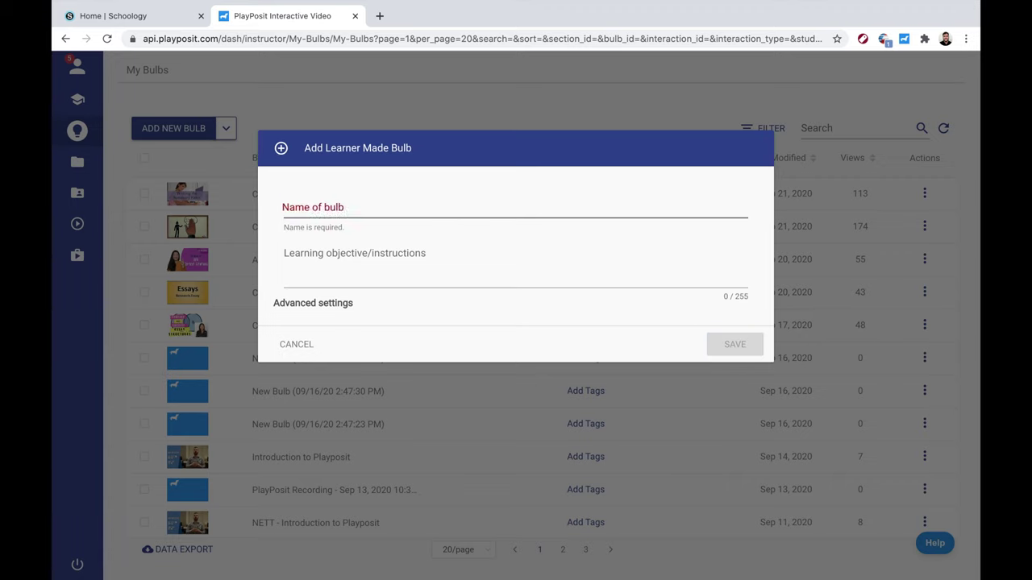
text(Fake )
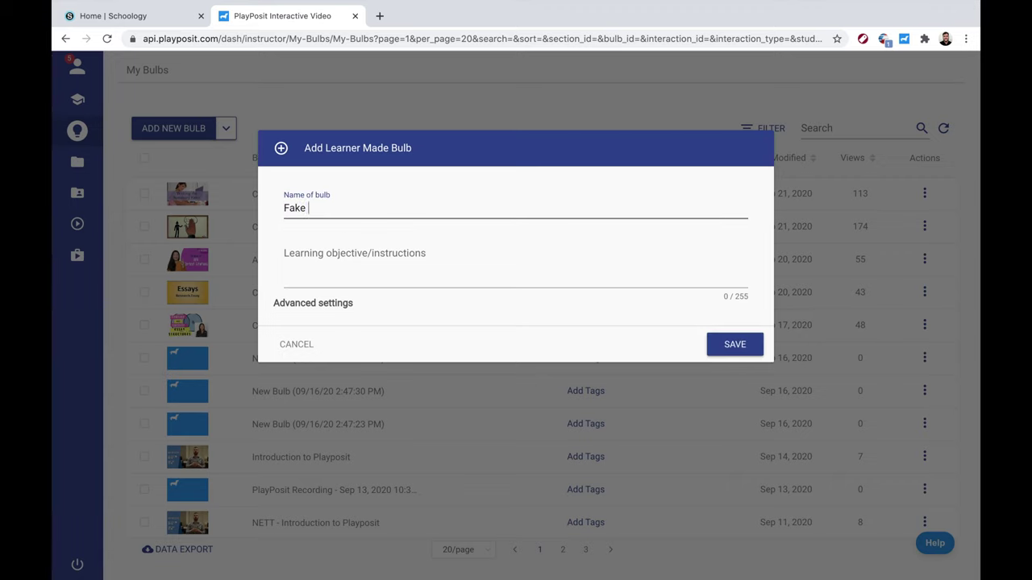
text(Learner Made Bulb)
click(733, 344)
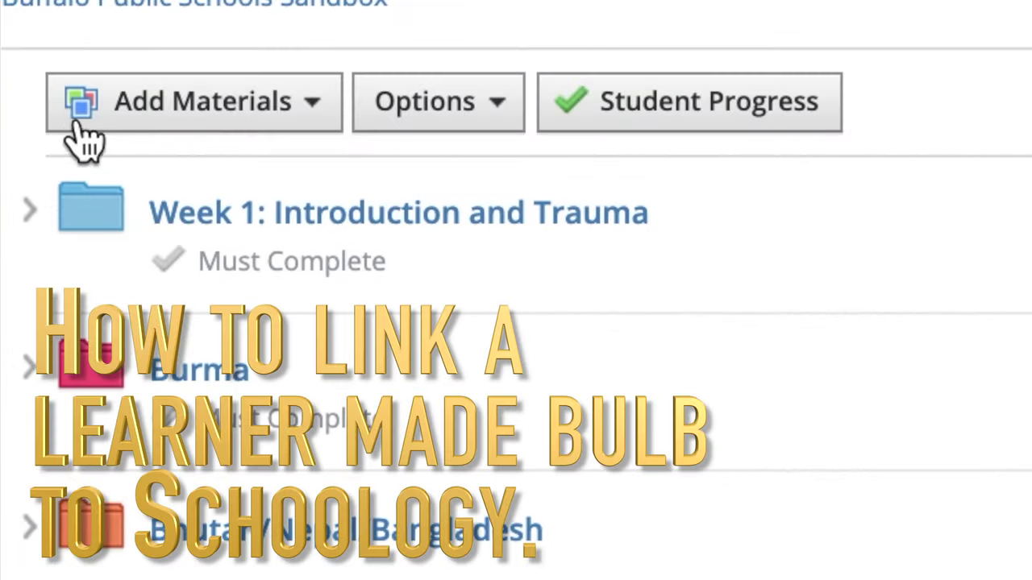
Add a PlayPosit 3.0 external tool titled 'Fake Learner Made Bulb' to the course materials.
click(257, 121)
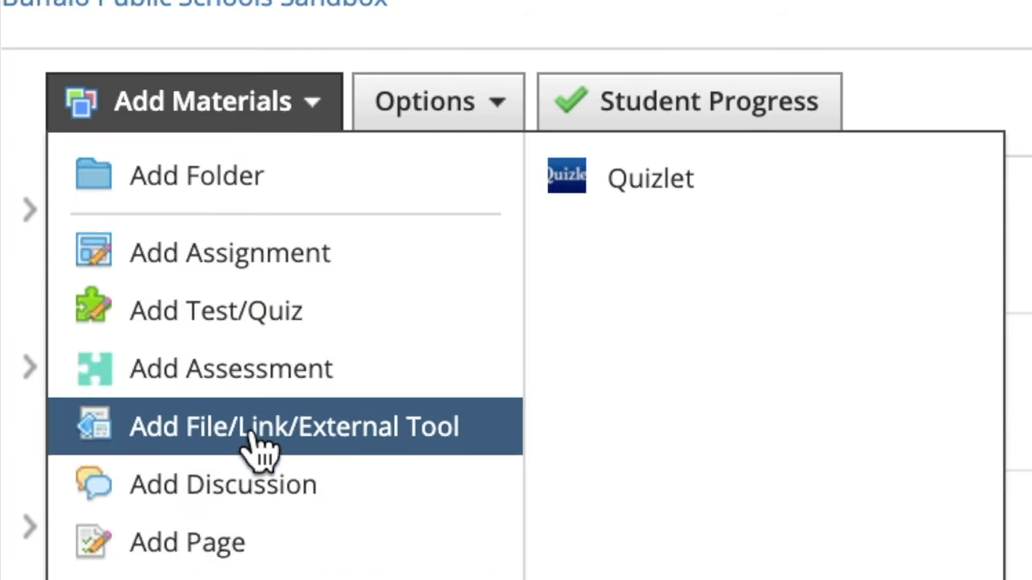
click(251, 439)
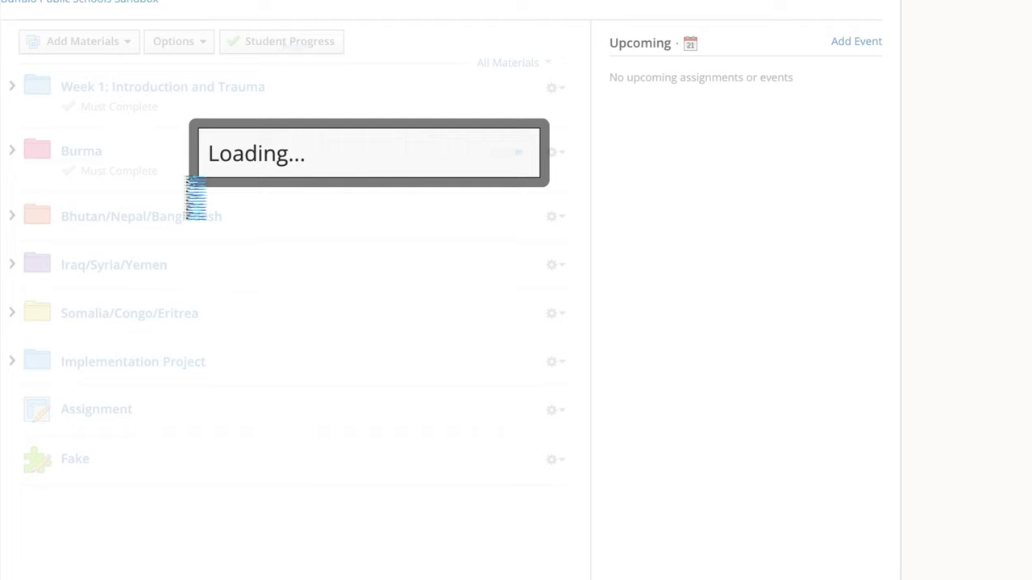
click(566, 175)
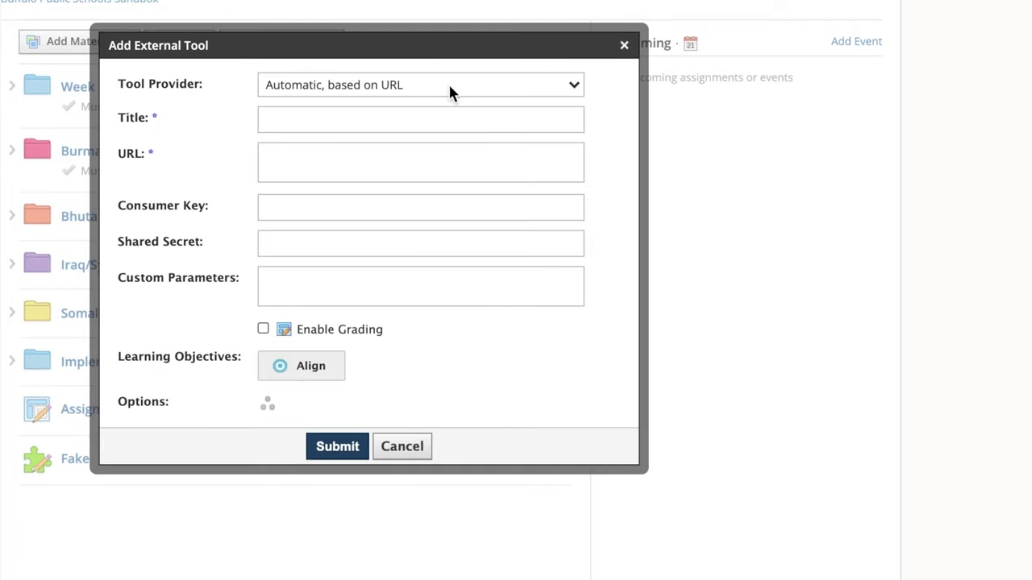
click(551, 86)
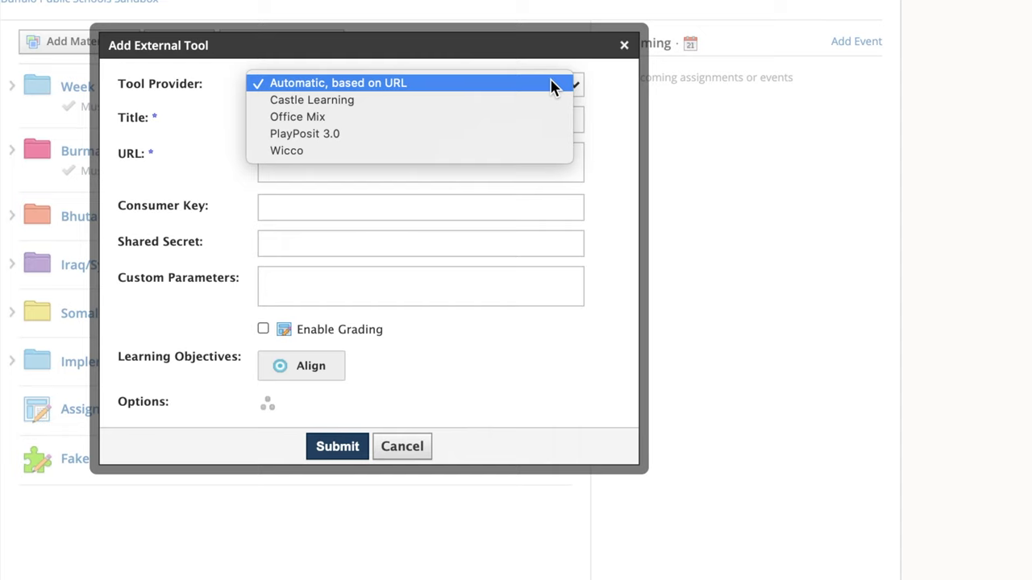
click(478, 136)
click(330, 131)
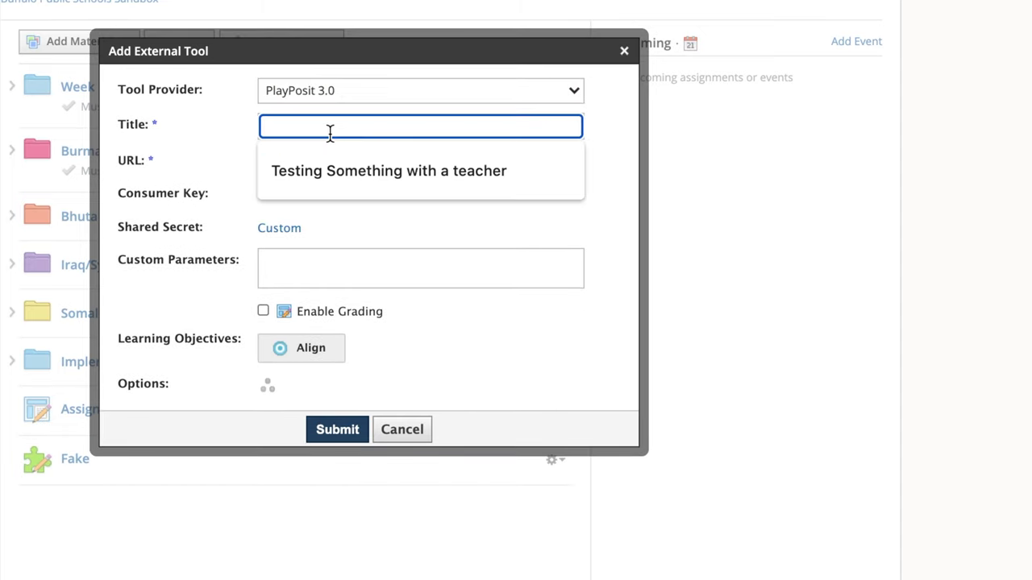
text(Fake)
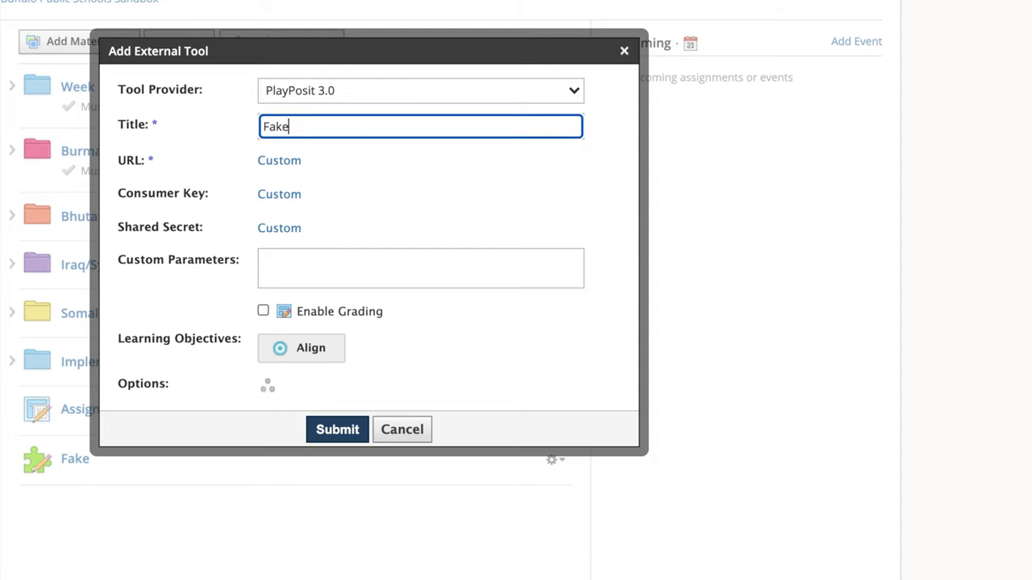
text( Learner Made Bulb)
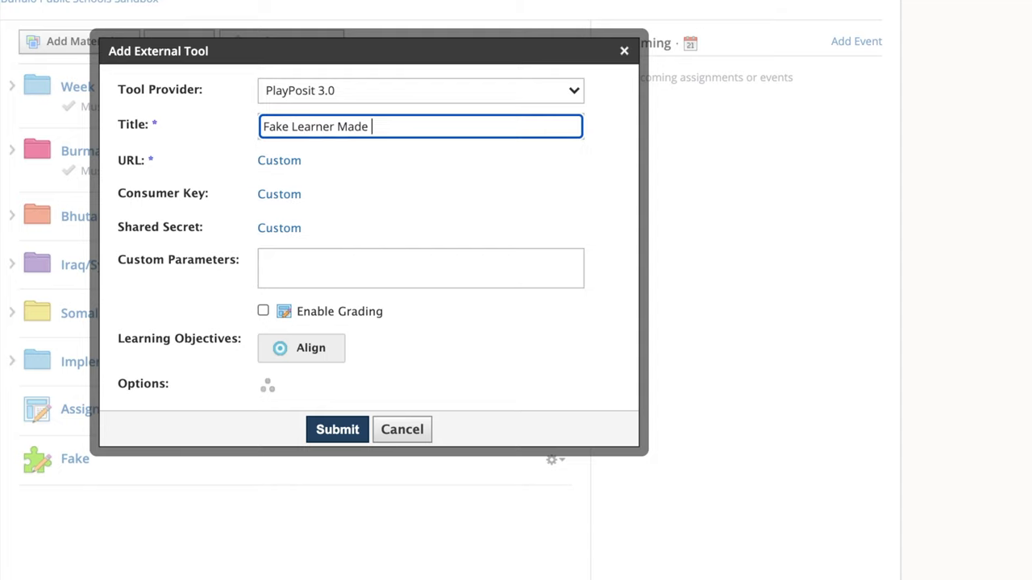
Enable grading in the Participation category and submit the external tool.
click(449, 199)
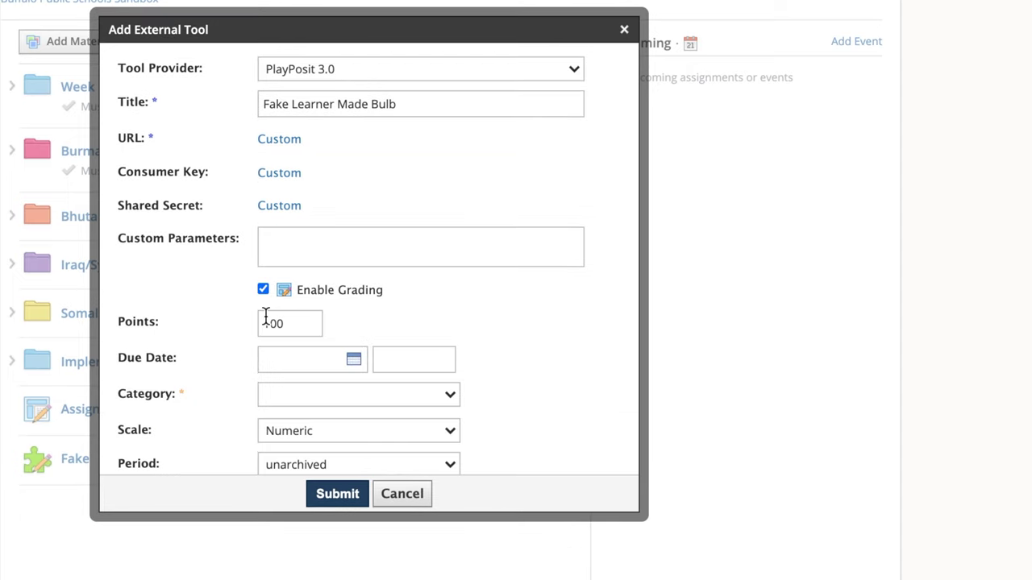
click(339, 494)
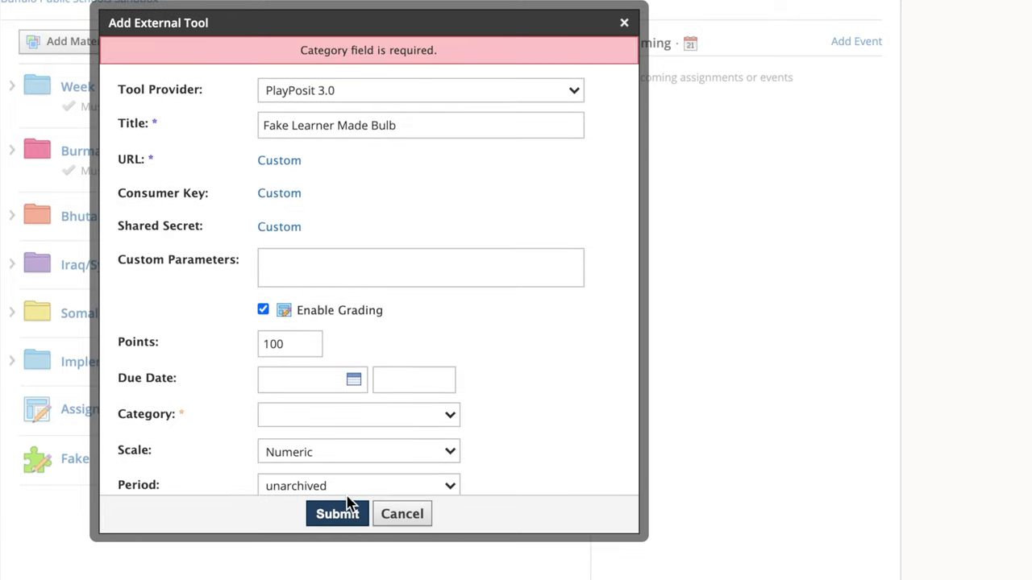
scroll(483, 305, down, 2)
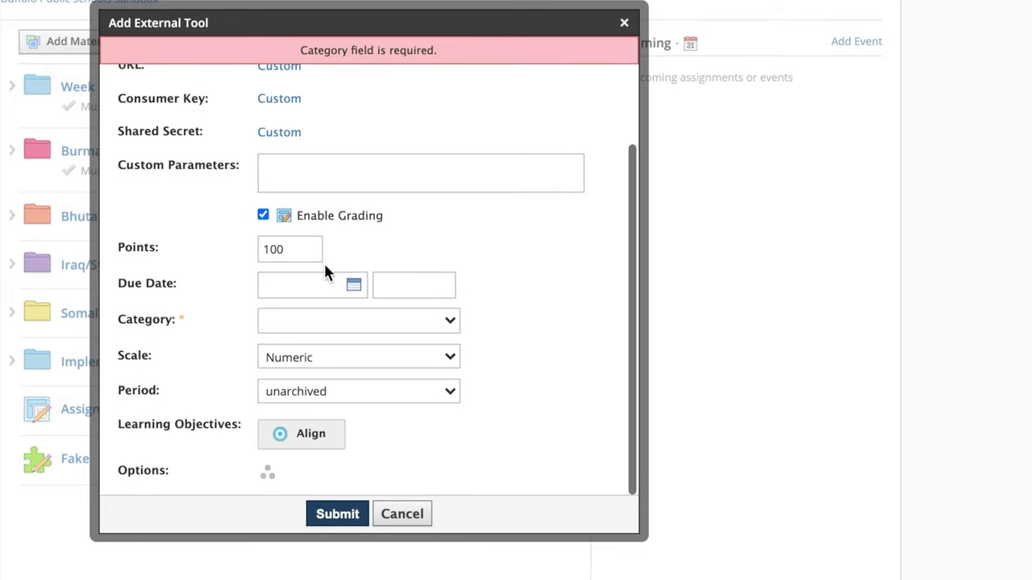
click(306, 314)
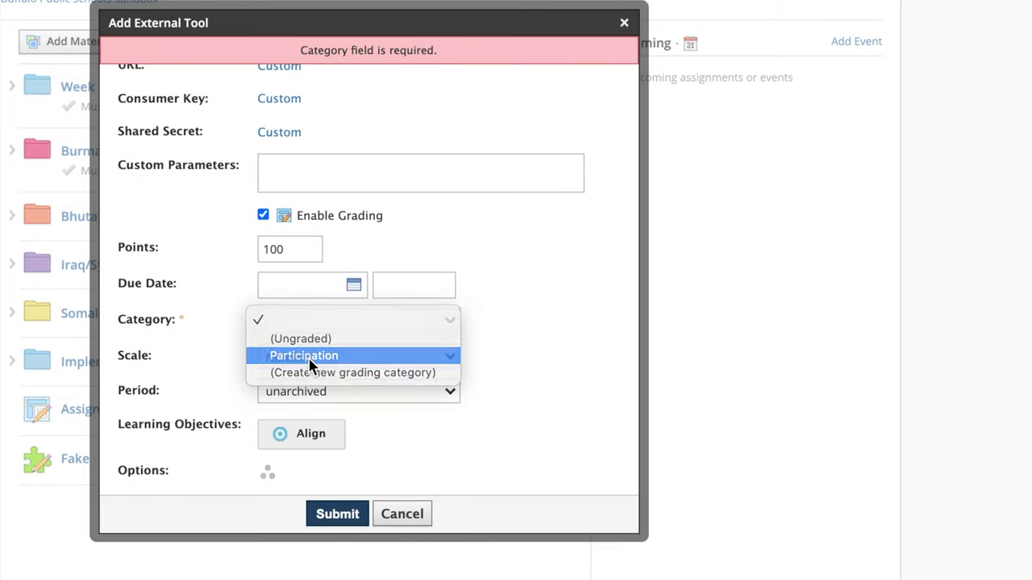
click(345, 364)
click(331, 520)
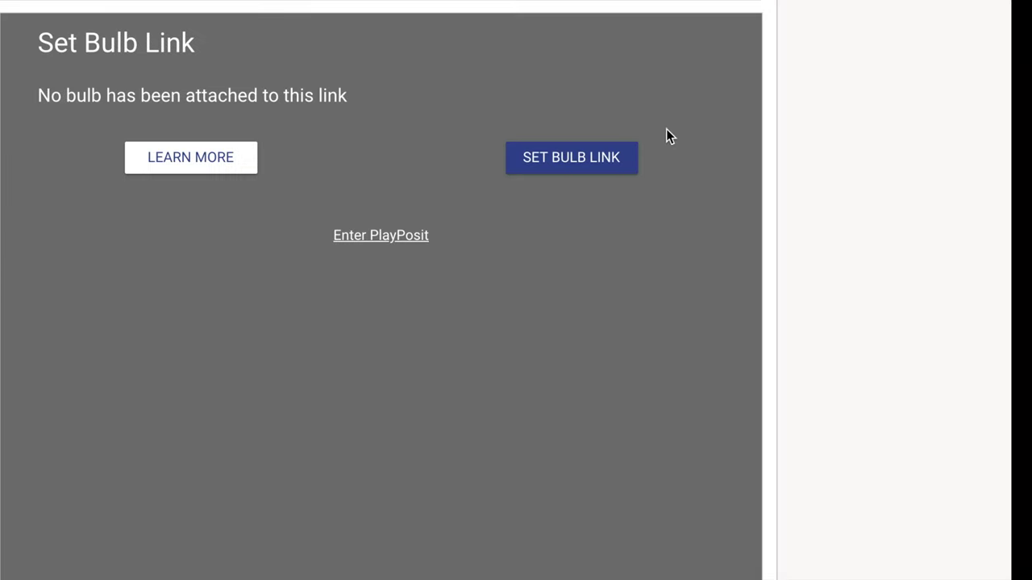
From My Bulbs, link Fake Learner Made Bulb to 'Who are ELLs?: Section 1' as learner-made.
click(577, 171)
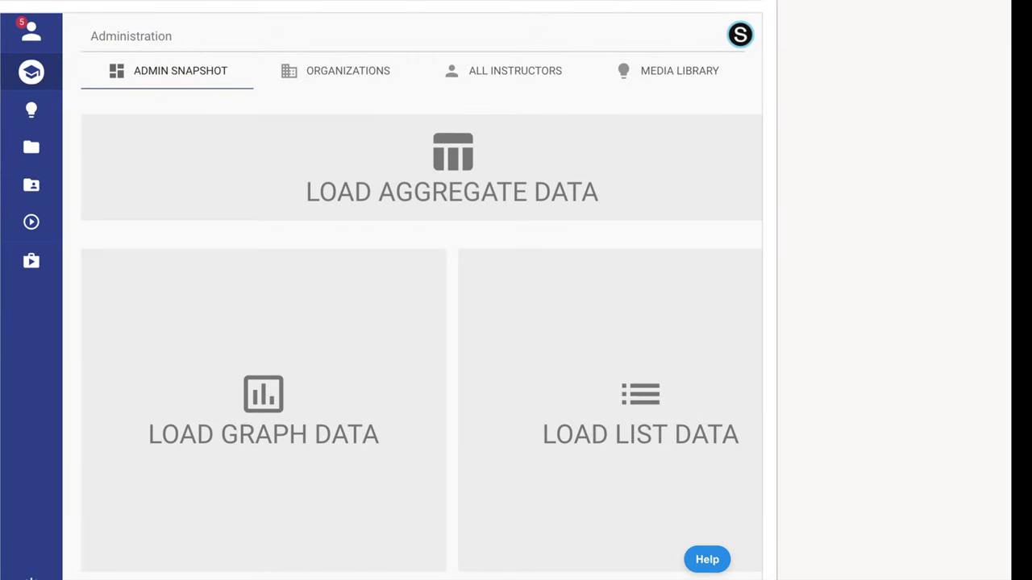
mouse_move(37, 159)
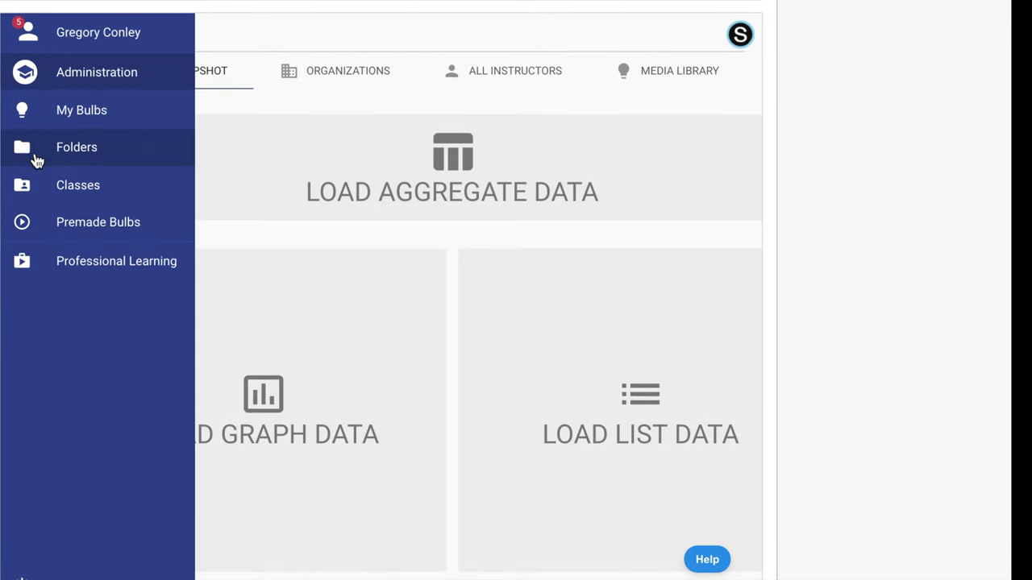
click(83, 112)
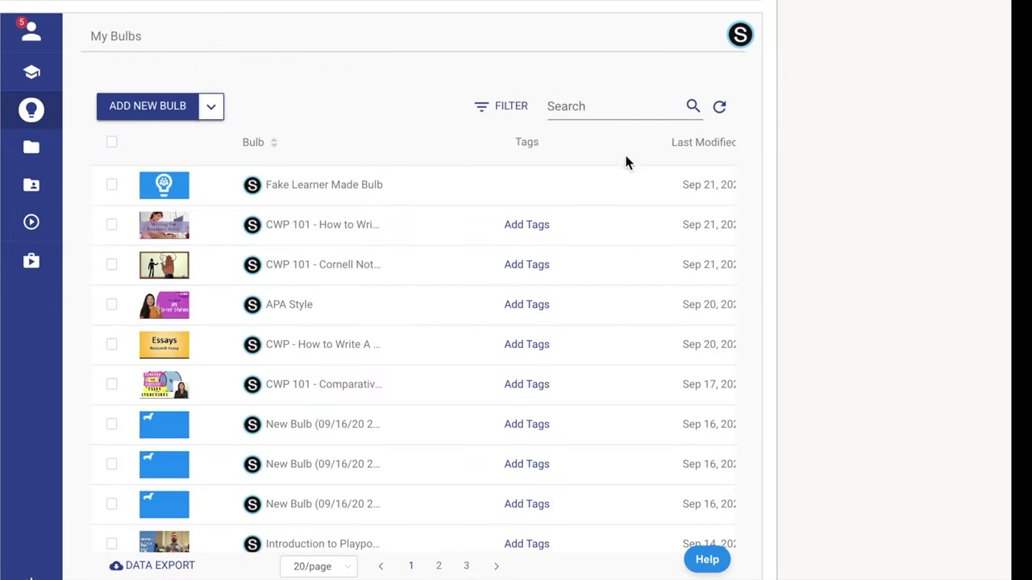
scroll(608, 203, right, 5)
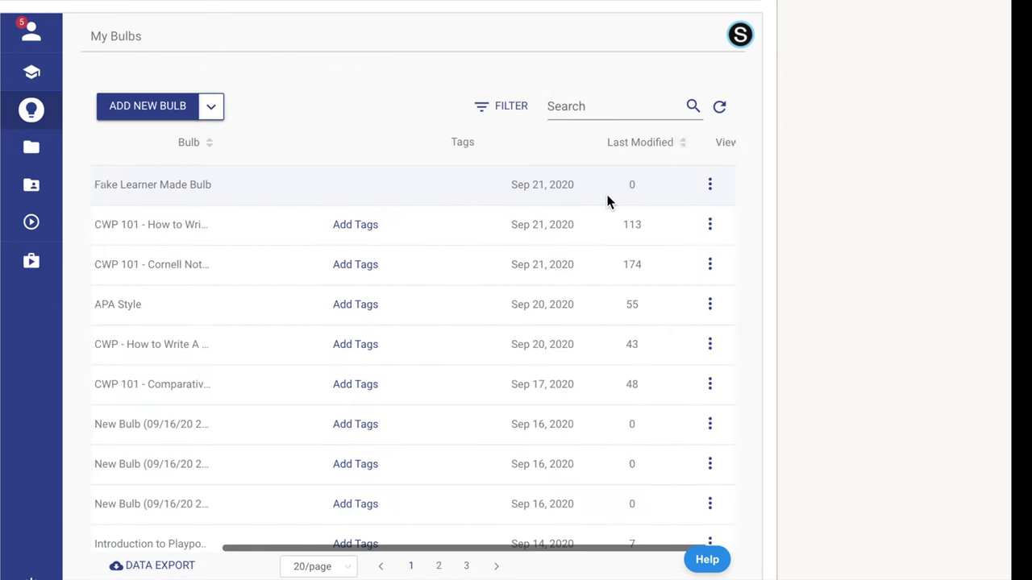
click(696, 187)
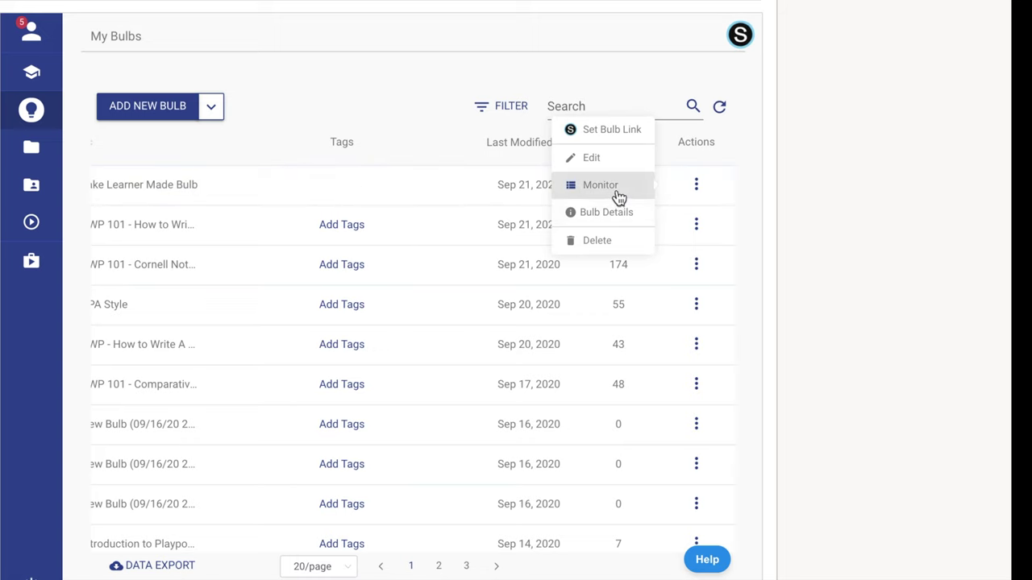
click(597, 137)
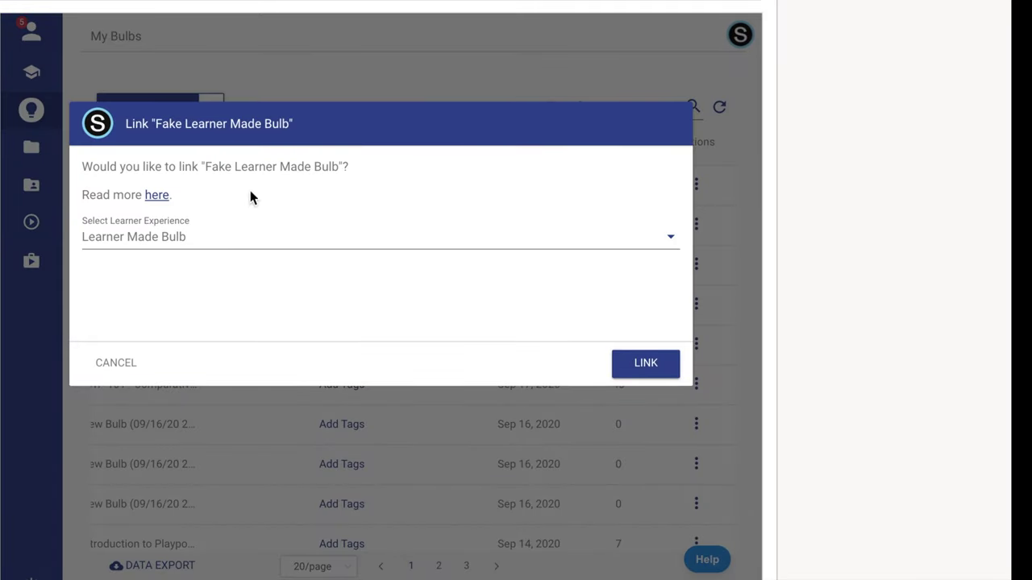
click(639, 370)
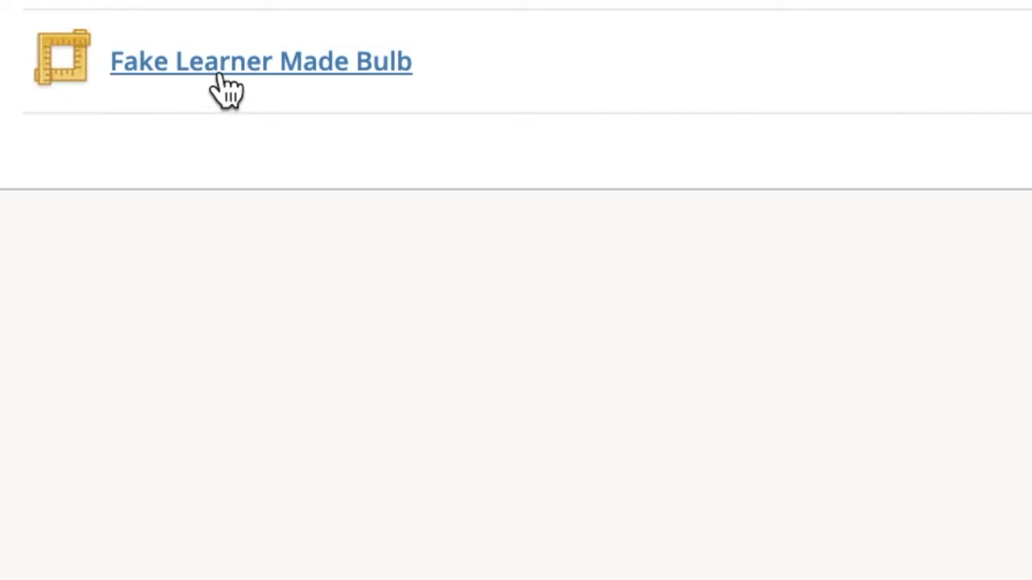
Open the Fake Learner Made Bulb assignment, create a bulb, and dismiss the tips overlay.
click(266, 79)
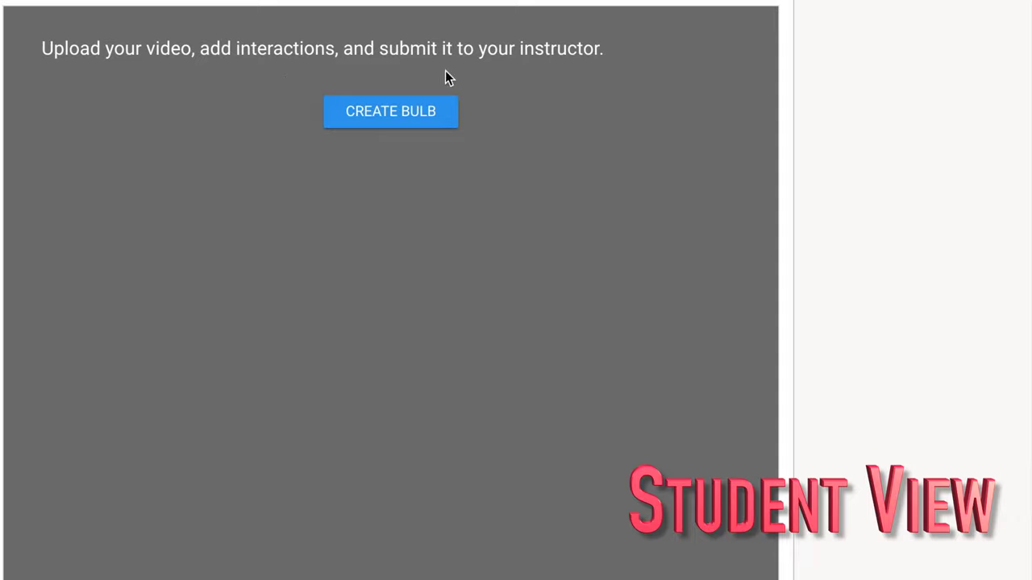
click(417, 121)
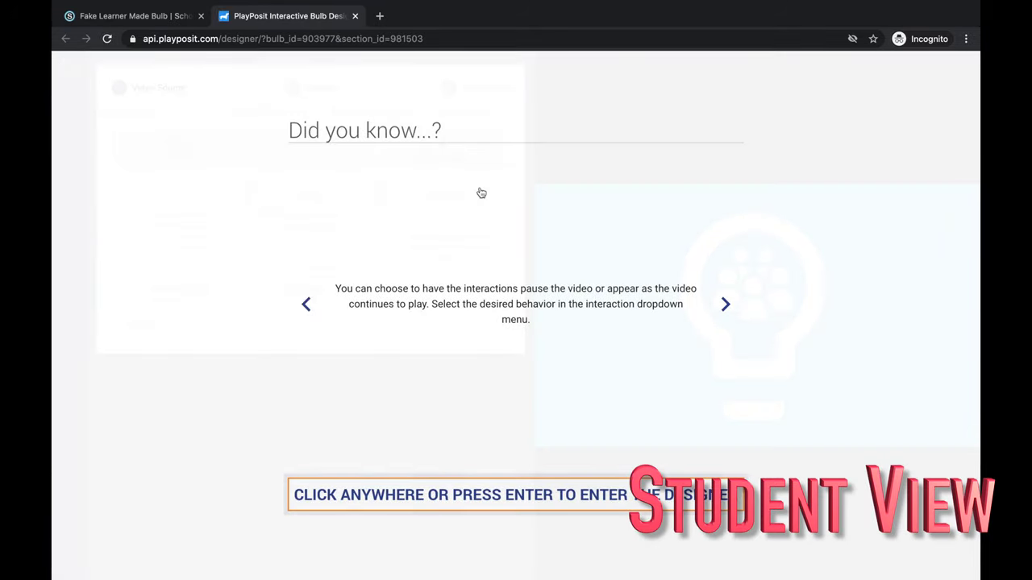
click(465, 513)
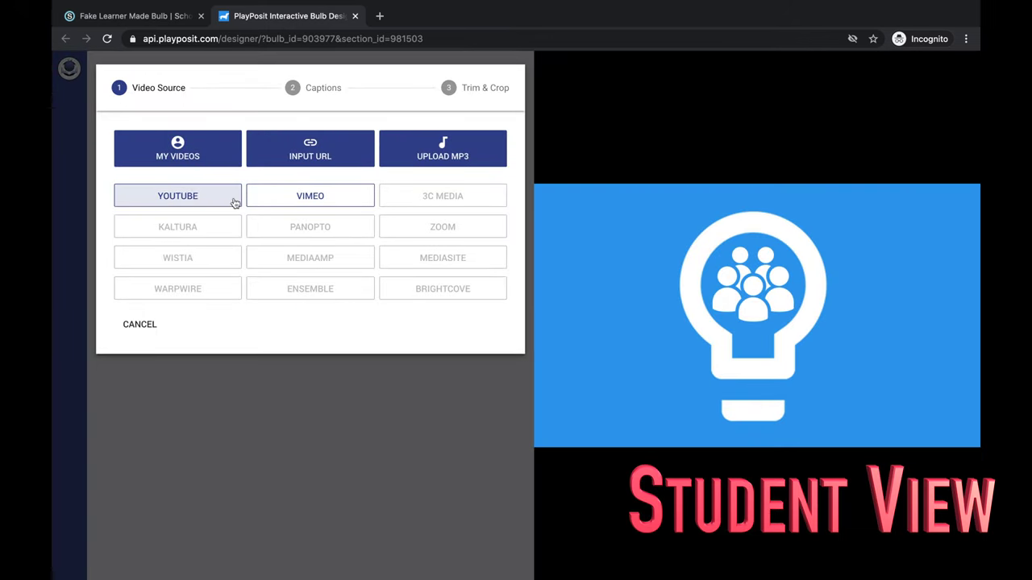
Search YouTube for 'heliocentric model' and pick 'How We Figured Out That Earth Goes Around the Sun'.
click(179, 201)
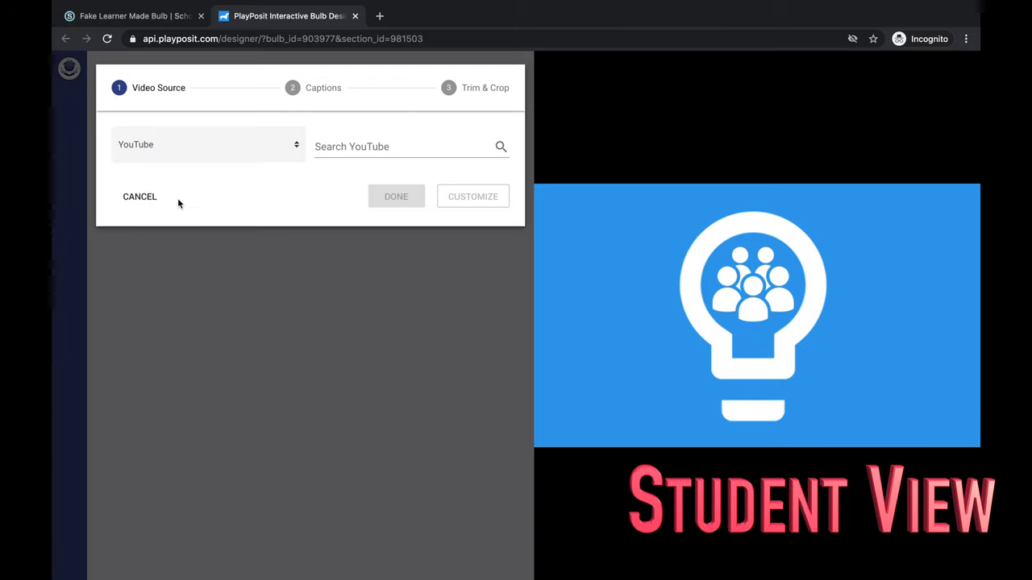
click(350, 144)
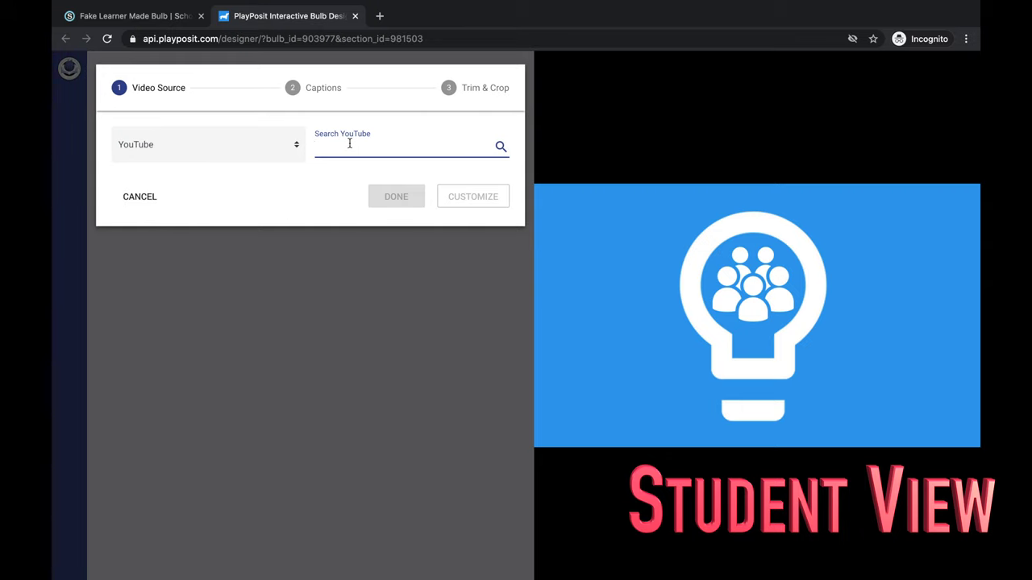
text(heliocentric mode)
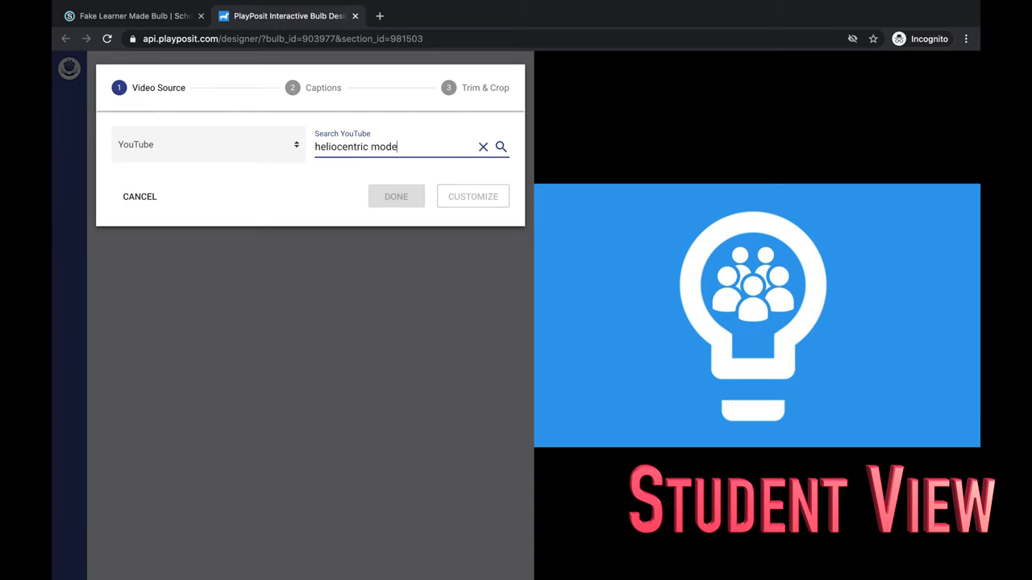
text(l)
key(Return)
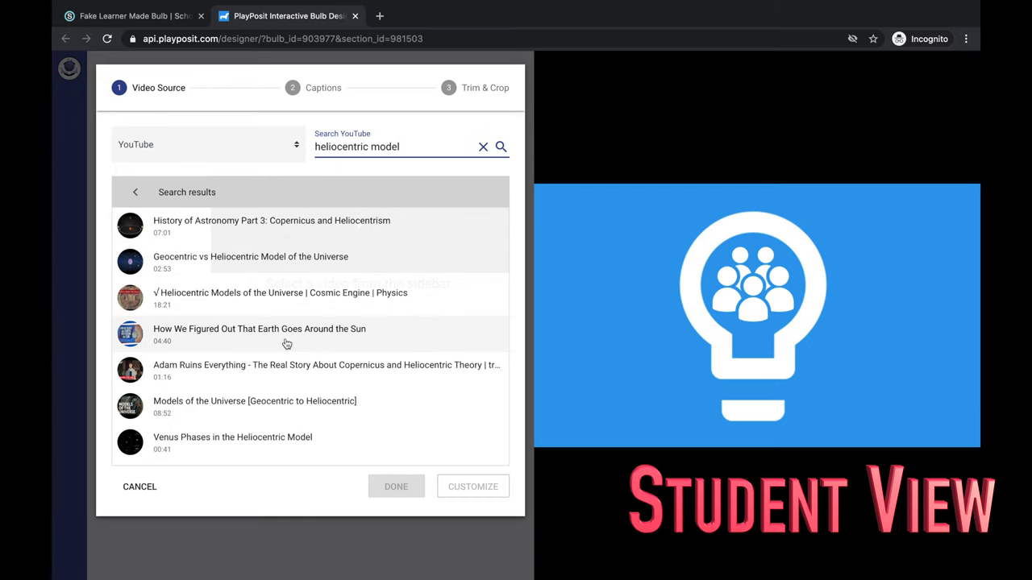
click(286, 344)
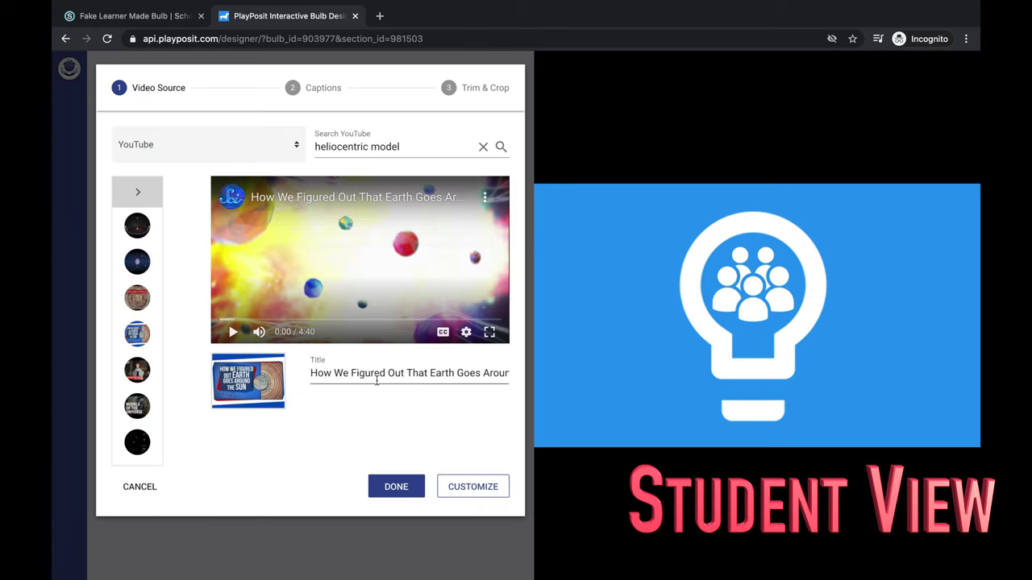
Skip captions, trim the video end to 04:23, and add it to the bulb.
click(460, 487)
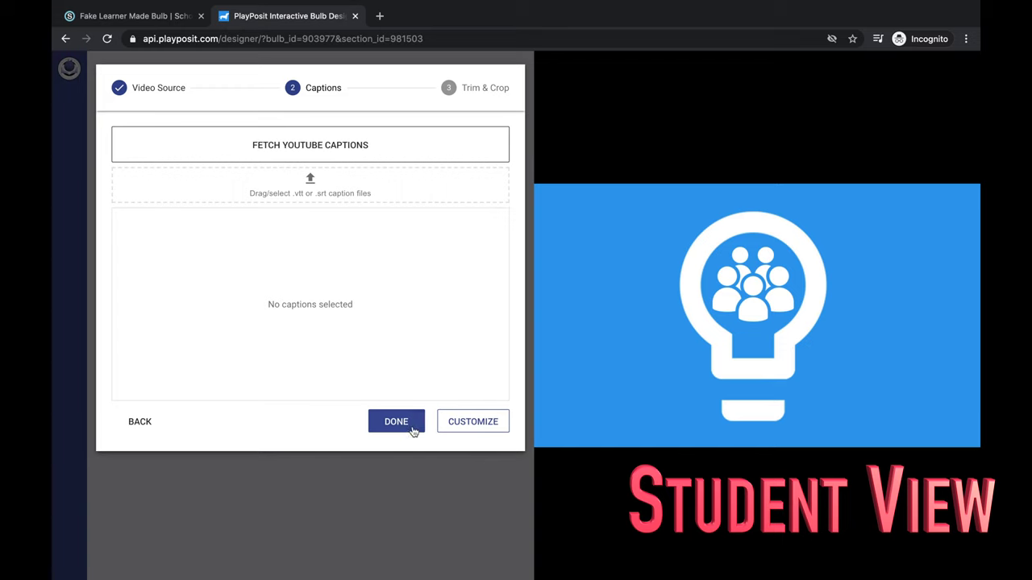
click(472, 425)
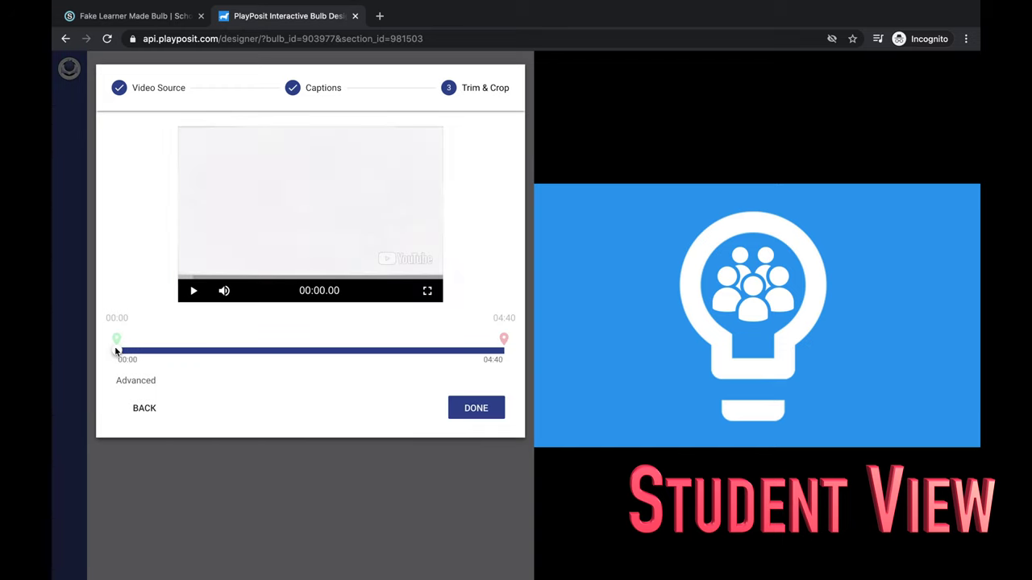
mouse_move(502, 339)
mouse_down()
mouse_move(474, 344)
mouse_move(482, 341)
mouse_up()
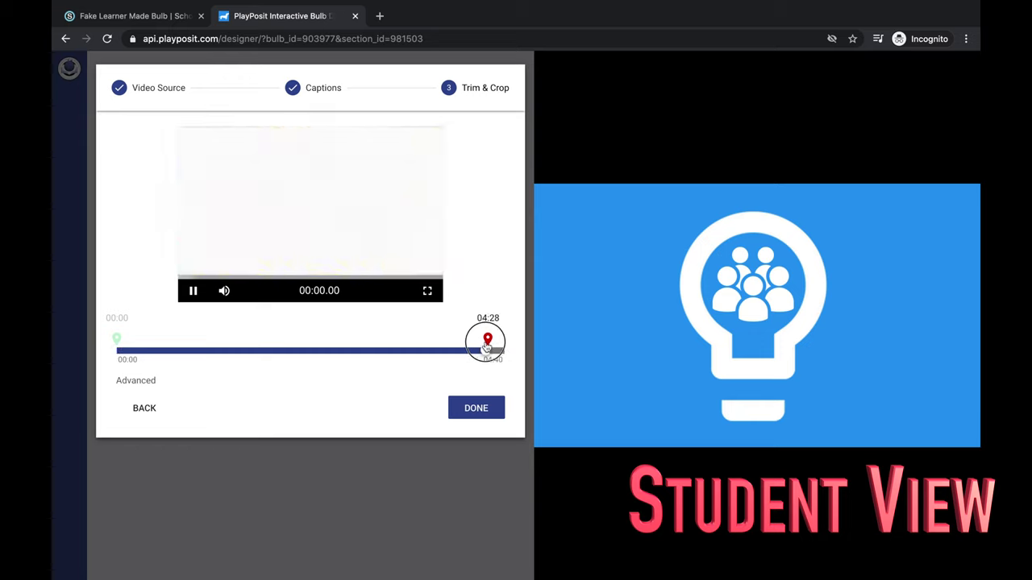
click(470, 409)
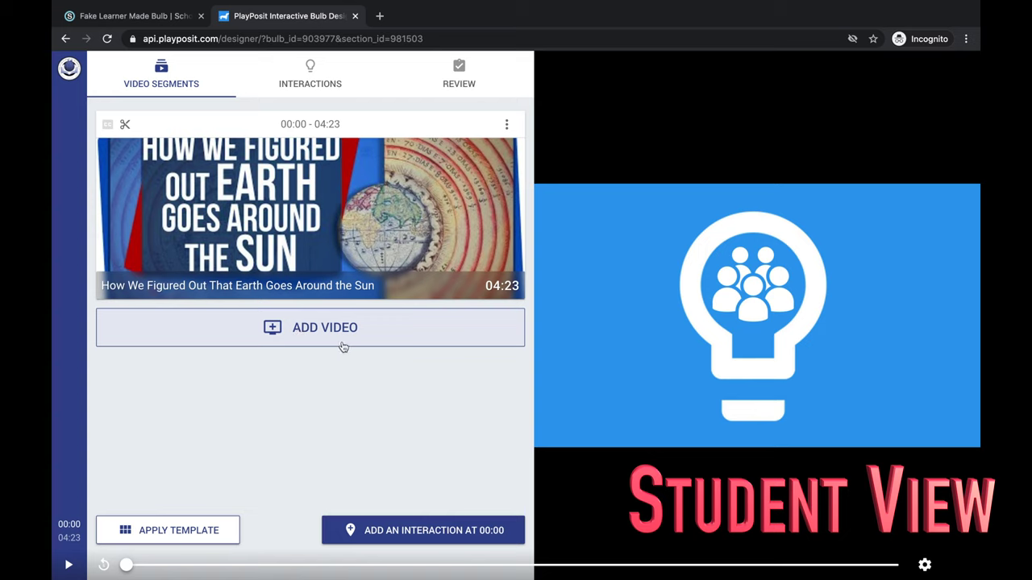
click(69, 568)
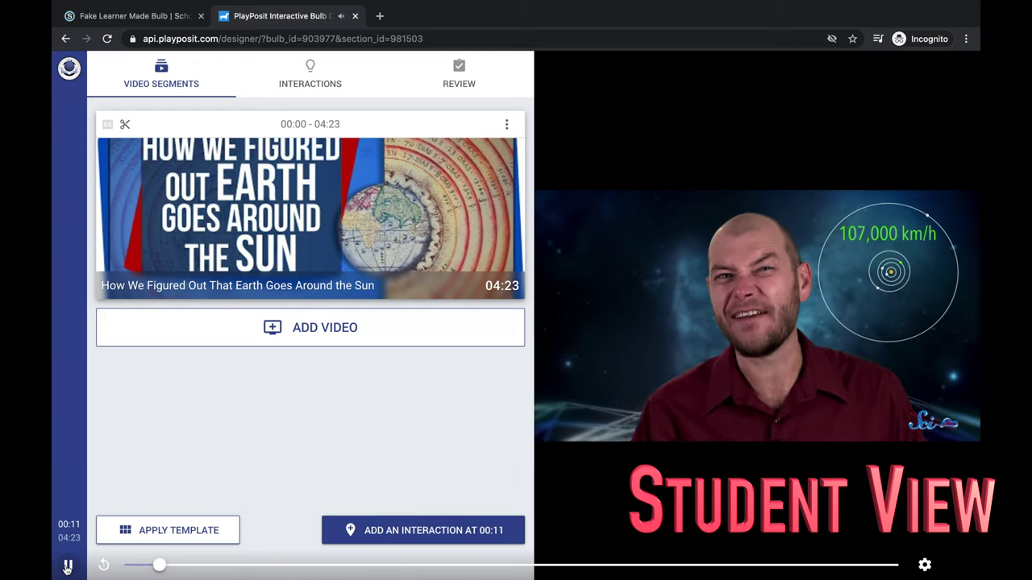
Pause the video at 00:26 and start adding an interaction there.
click(67, 567)
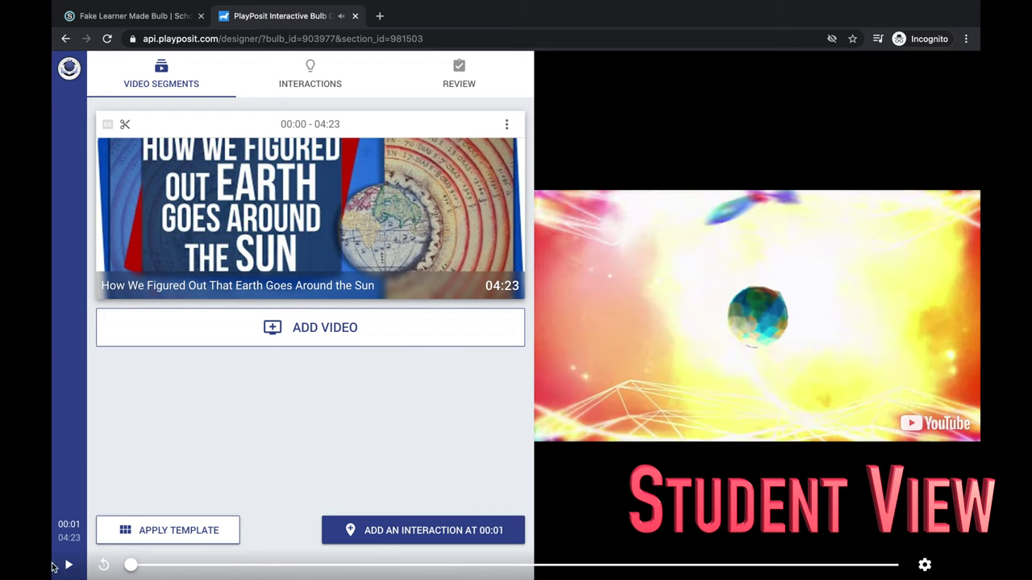
click(68, 566)
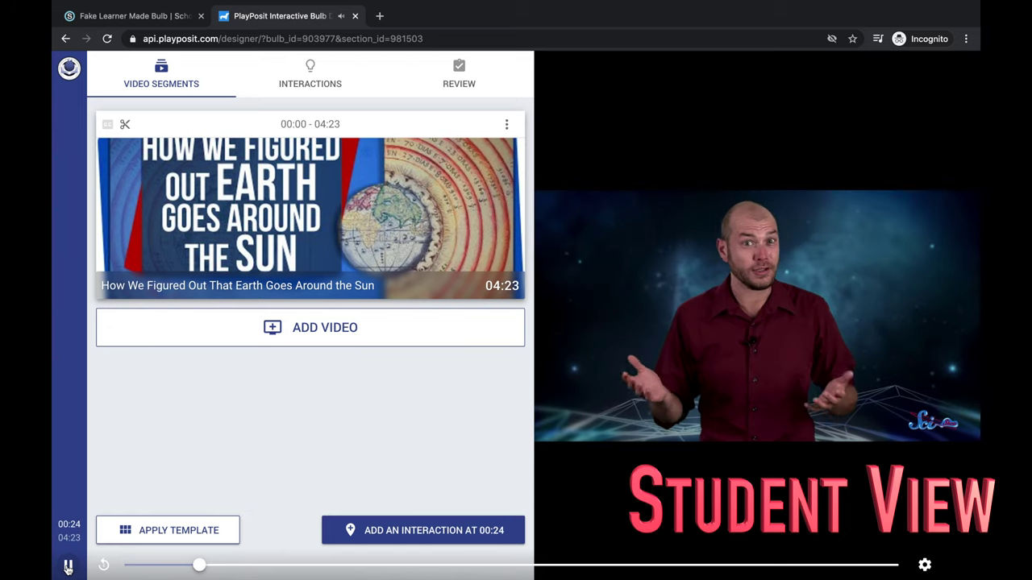
click(68, 565)
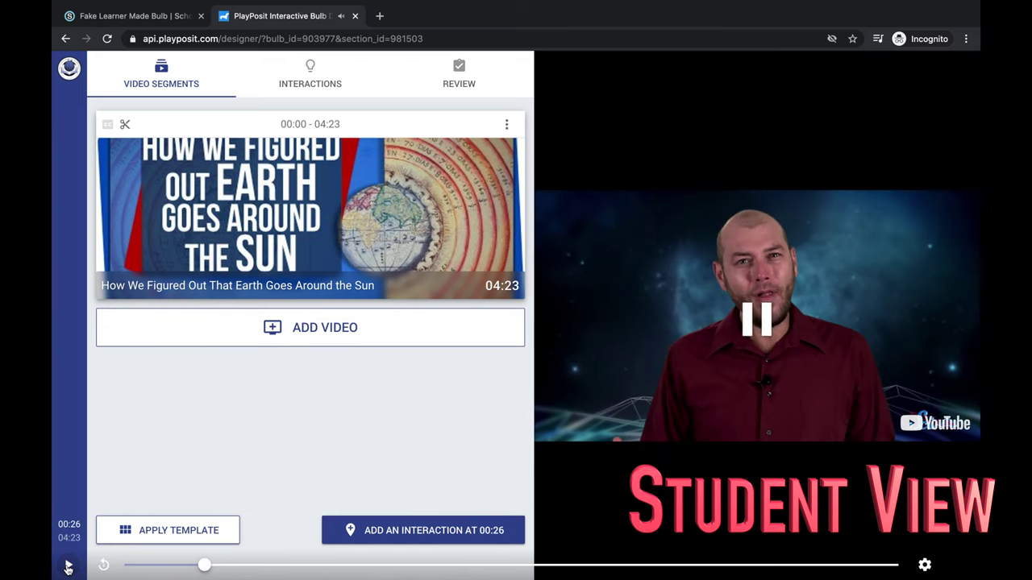
click(342, 542)
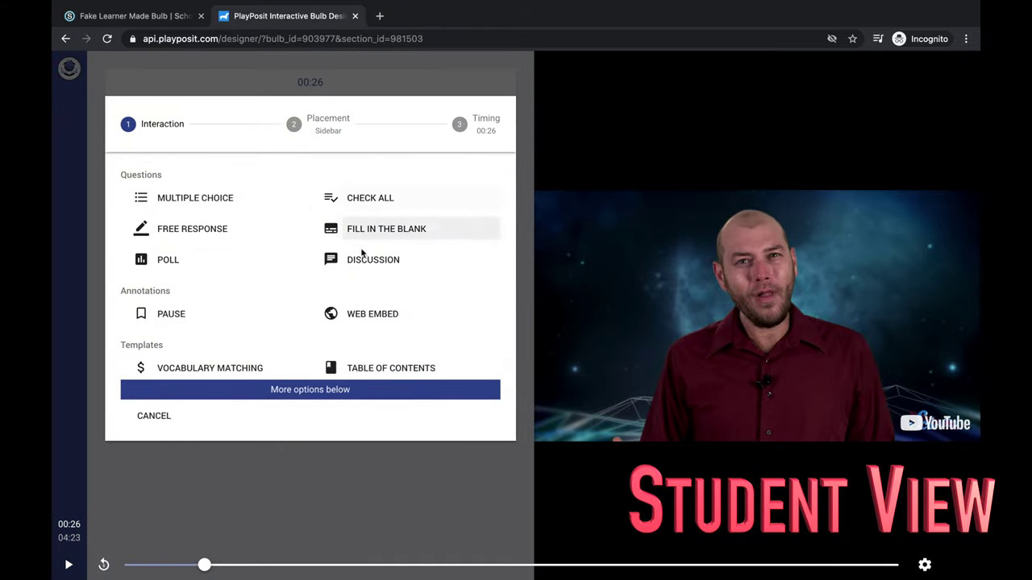
Start a multiple-choice question 'Select the true statement.' and begin the first answer option.
click(201, 203)
click(224, 226)
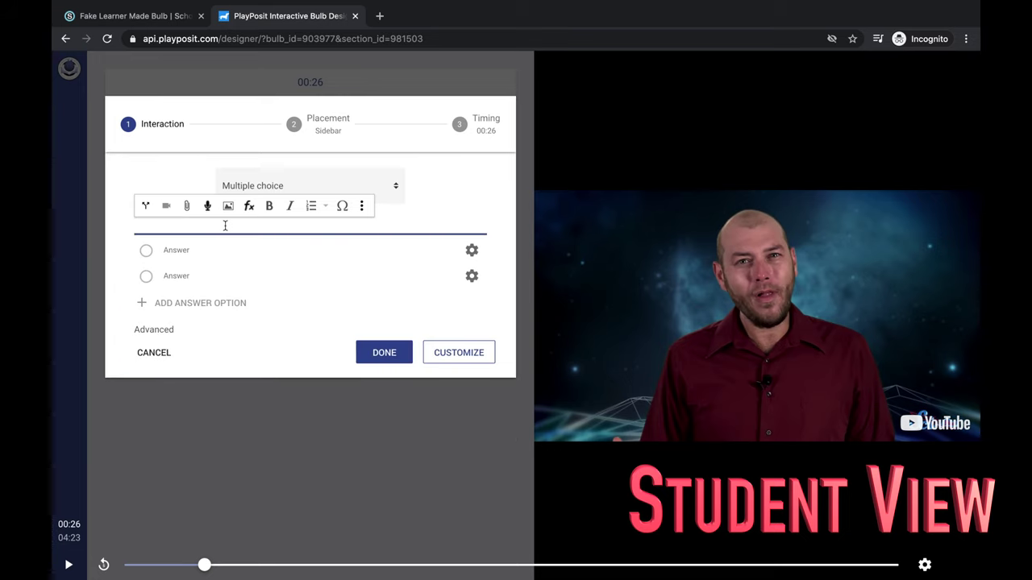
text(Which statement is true)
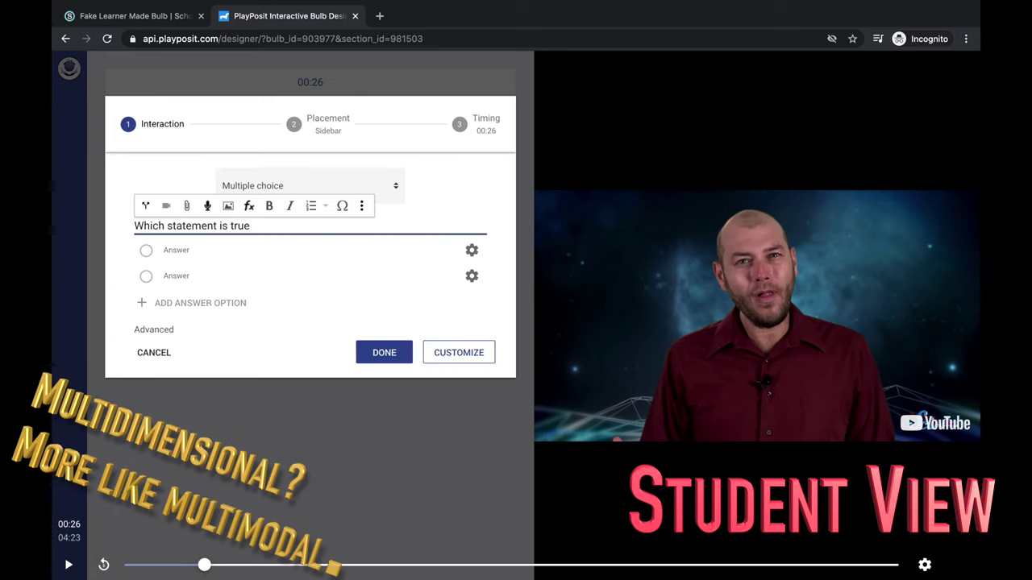
key(BackSpace)
key(BackSpace)
key(BackSpace)
key(BackSpace)
key(BackSpace)
key(BackSpace)
key(BackSpace)
key(BackSpace)
key(BackSpace)
key(BackSpace)
key(BackSpace)
key(BackSpace)
key(BackSpace)
key(BackSpace)
key(BackSpace)
key(BackSpace)
text(Selec)
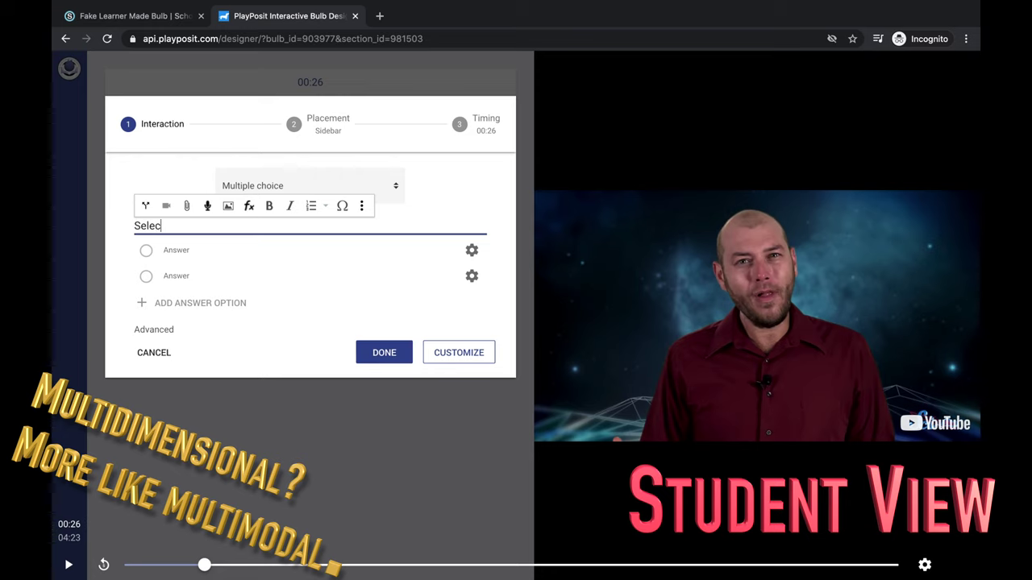
text(t the true statement.)
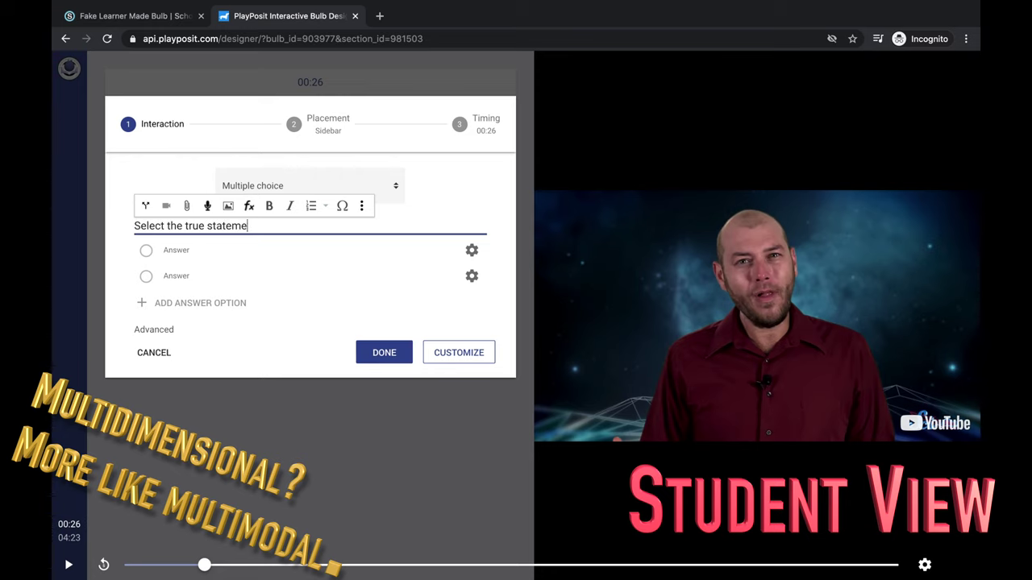
click(177, 253)
text(The e)
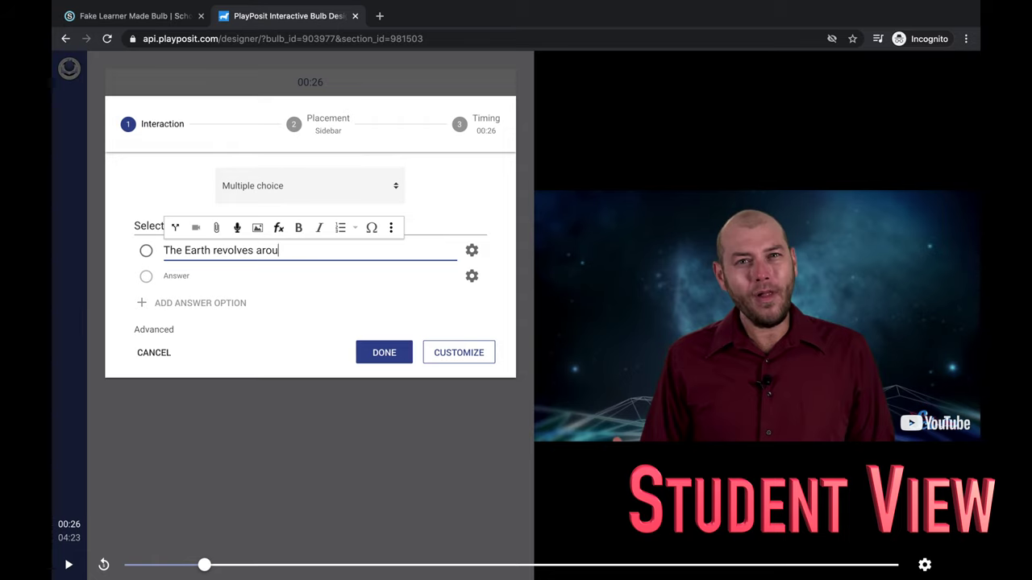
Add answer 'The Sun revolves around the Earth.', mark 'The Earth revolves around the Sun.' correct, and save.
click(182, 278)
text(The Sun revolves aro)
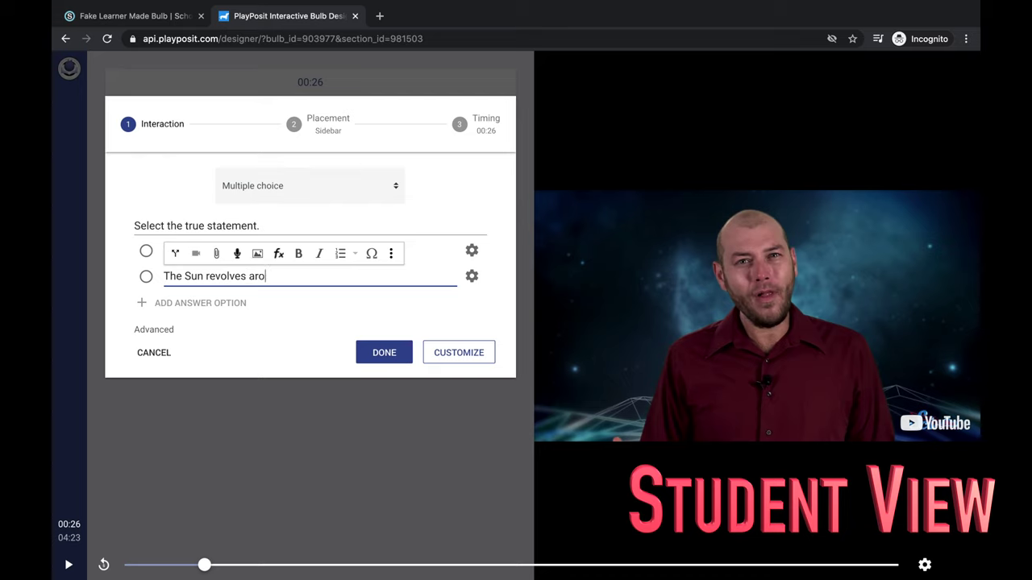
text(und the Earth.)
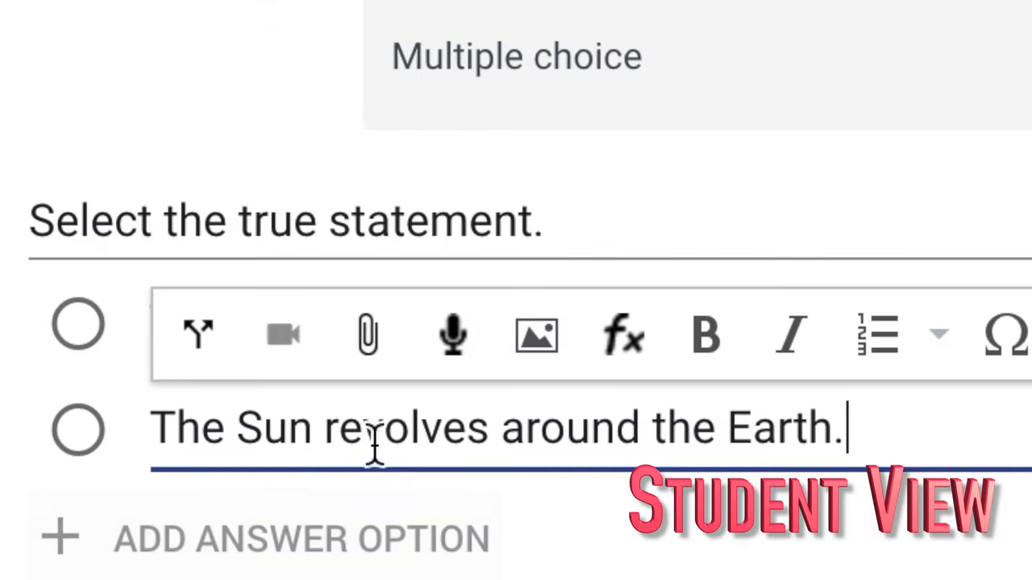
click(272, 220)
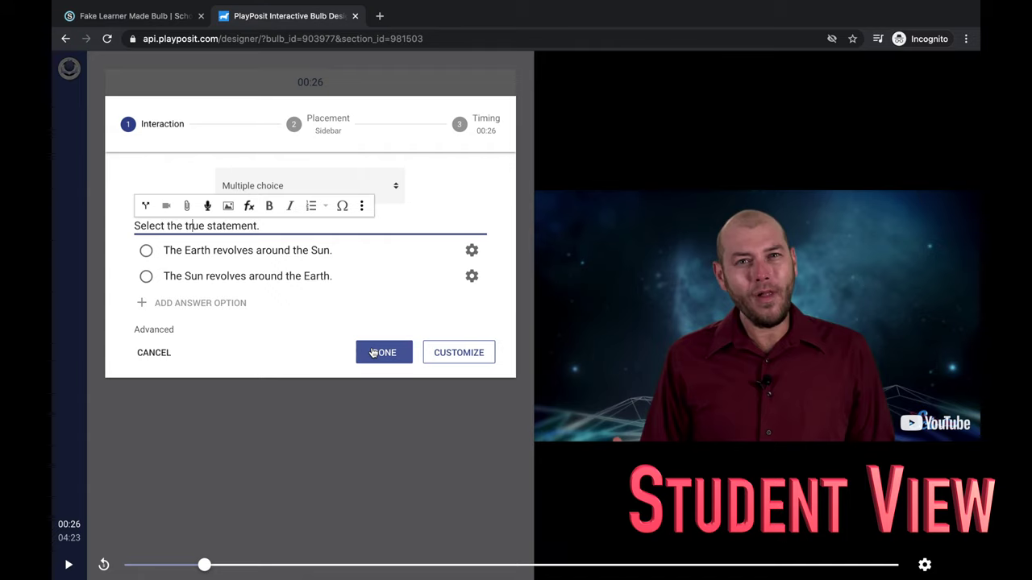
click(374, 353)
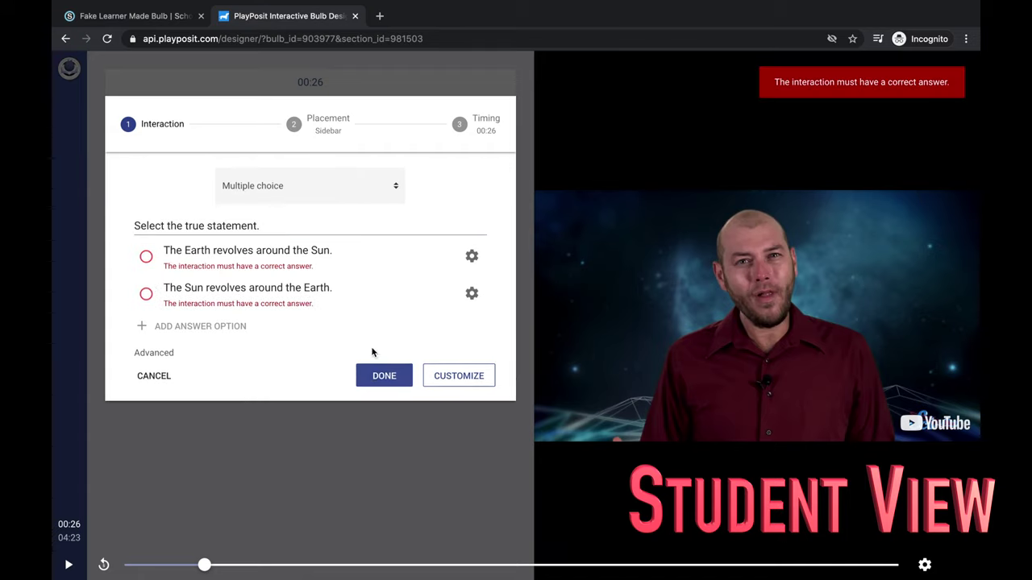
click(146, 257)
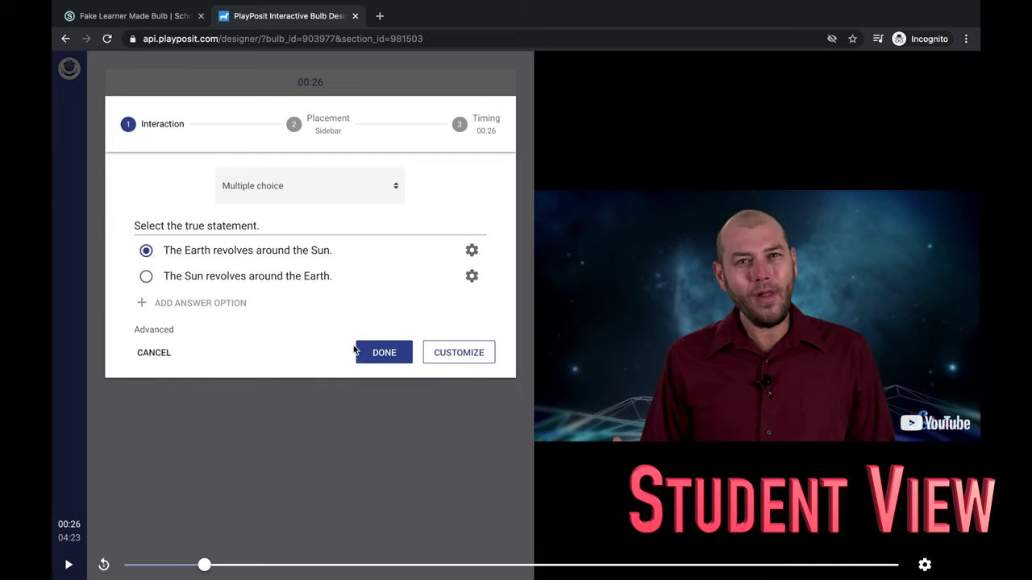
click(384, 354)
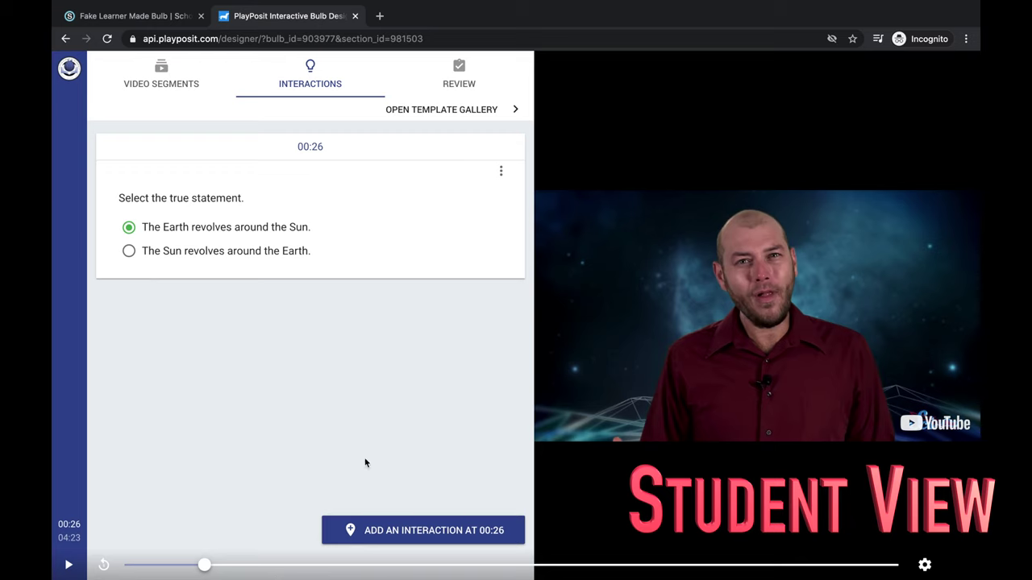
click(466, 84)
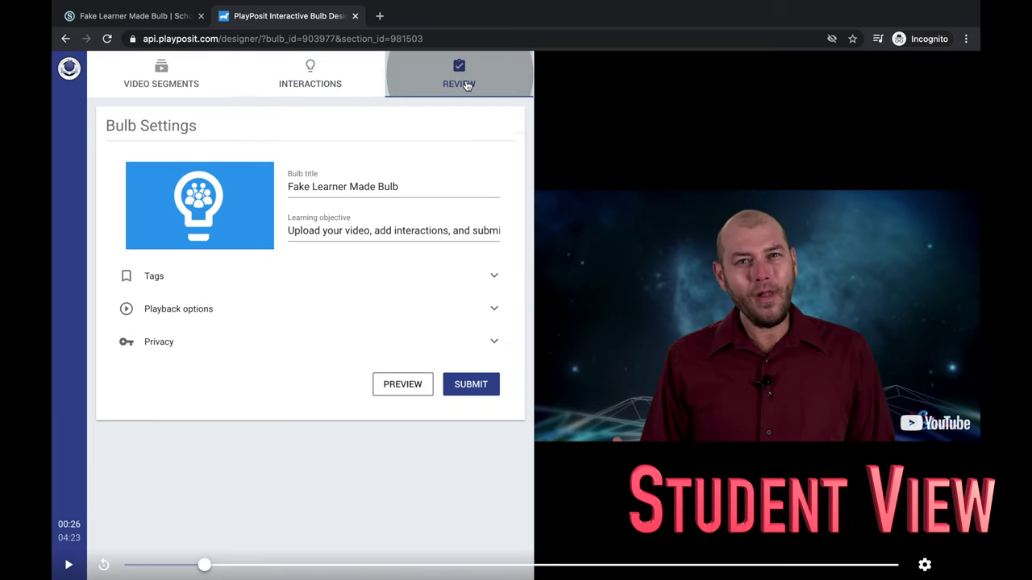
Retitle the bulb 'Student's Fake Learner Made Bulb', save the change, and confirm submission.
triple_click(341, 191)
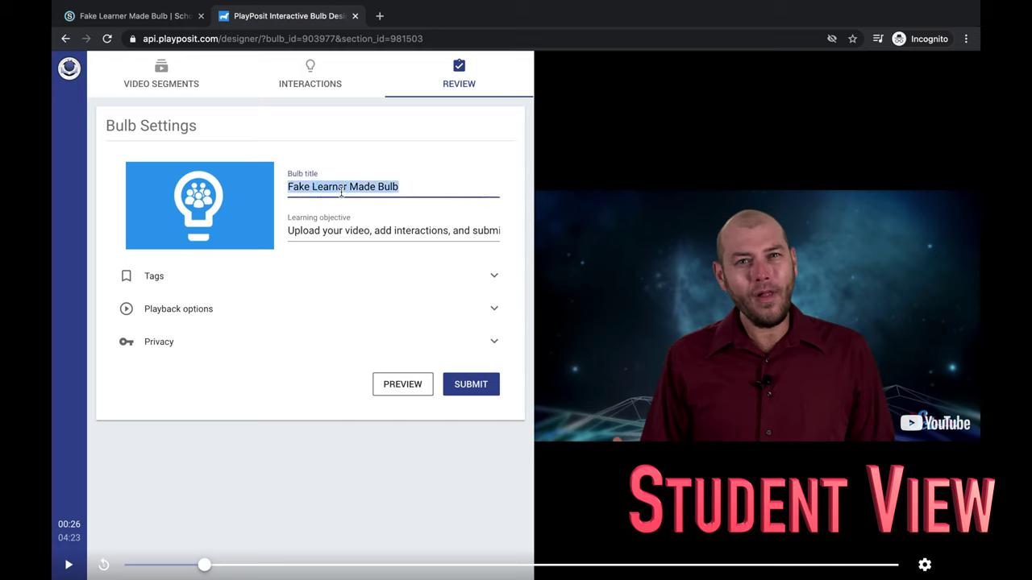
click(290, 190)
text(Stud)
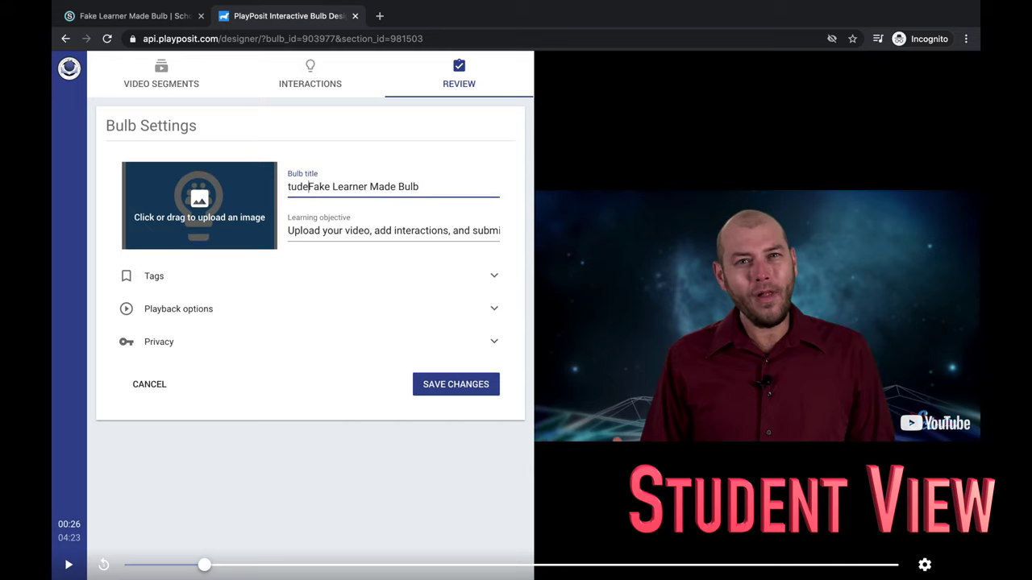
key(BackSpace)
key(BackSpace)
key(BackSpace)
key(BackSpace)
text(Student's)
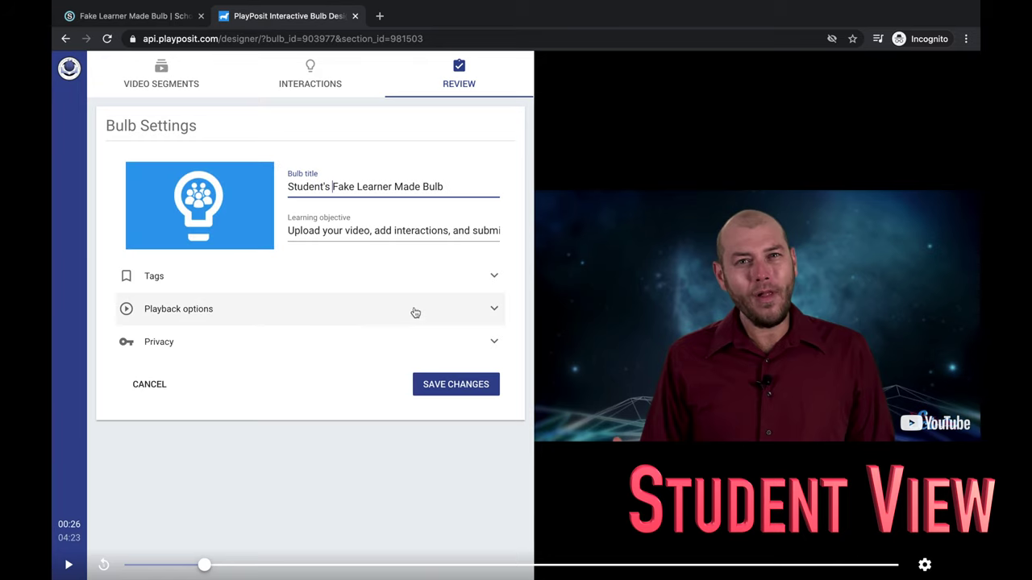
click(450, 385)
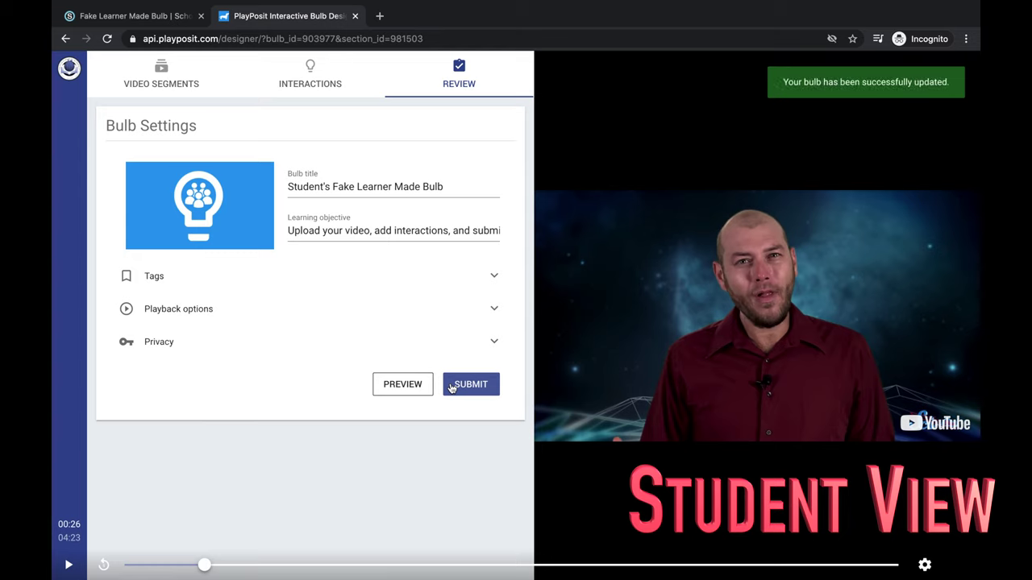
click(452, 388)
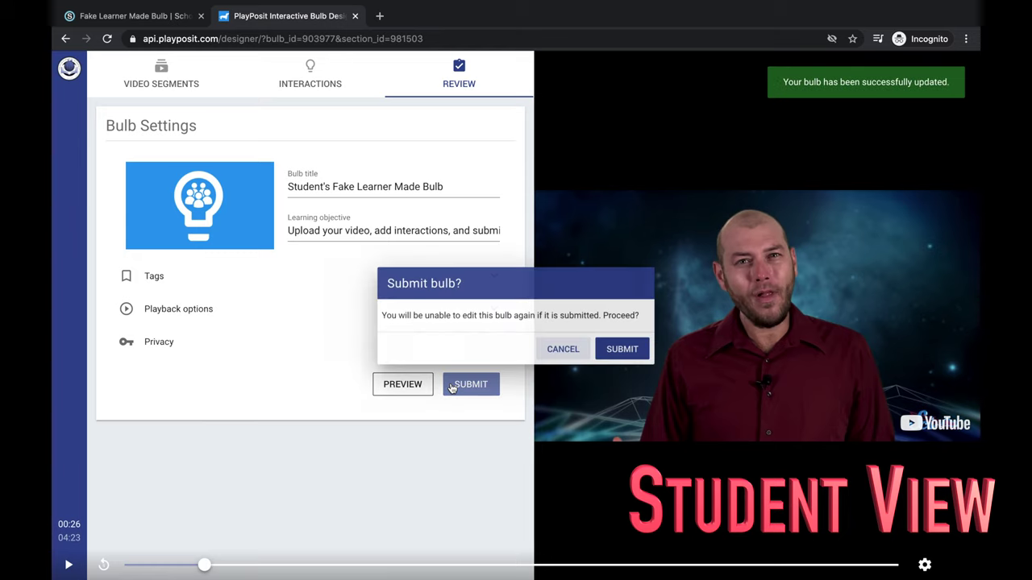
click(627, 351)
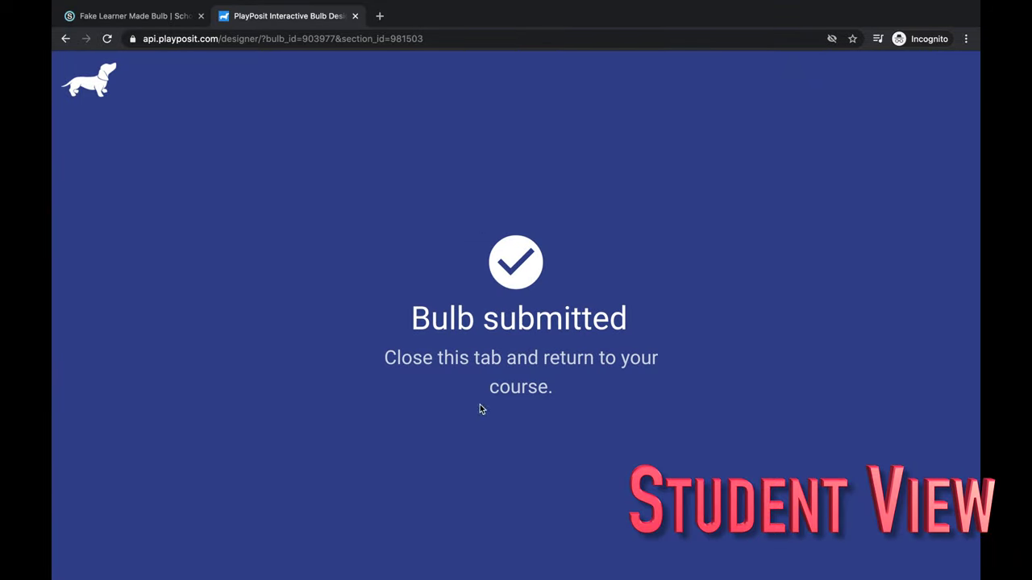
Close the designer tab to return to the course.
click(355, 16)
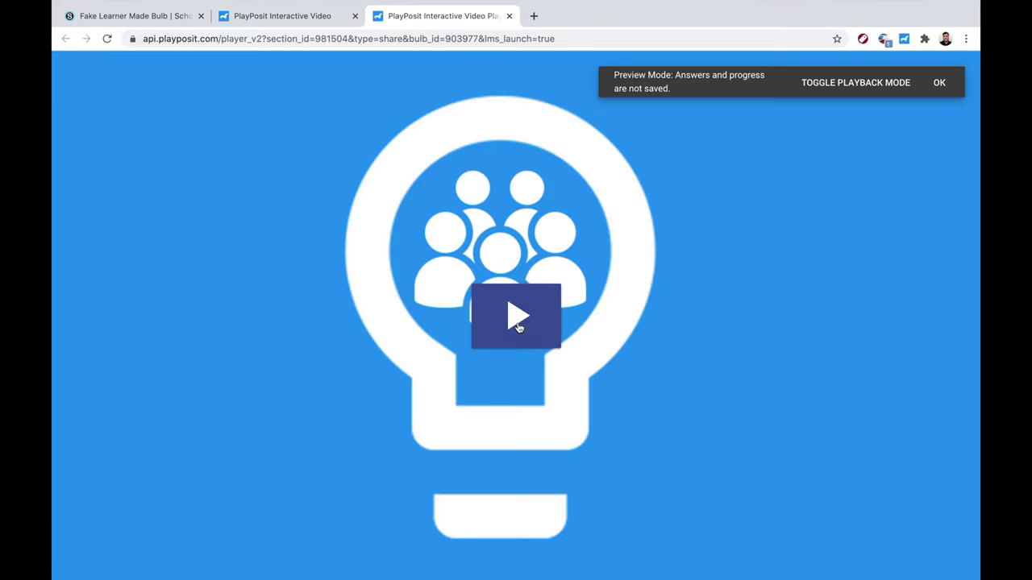
Play the preview, then choose and submit the second answer to the question.
click(516, 328)
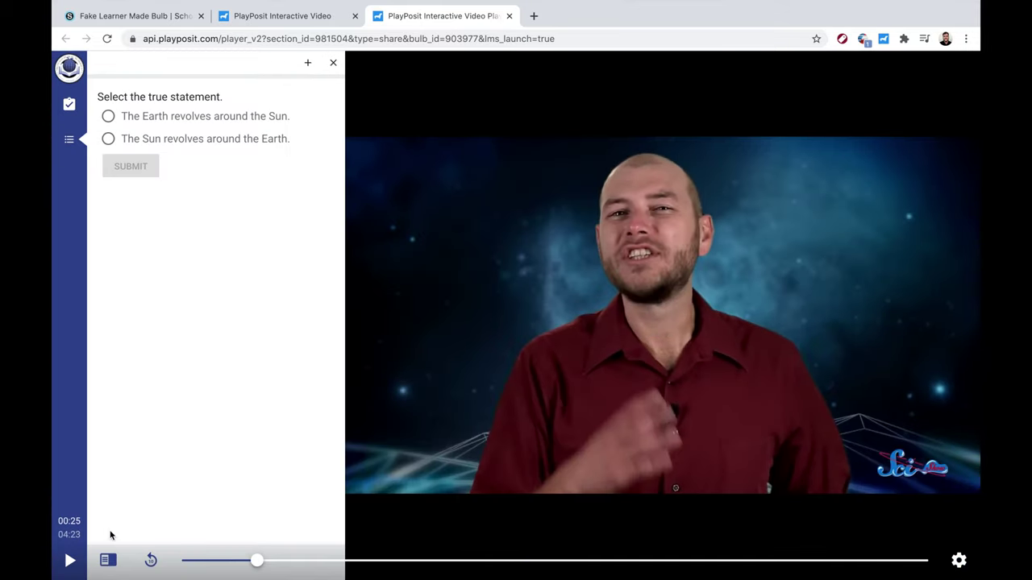
click(107, 139)
click(134, 167)
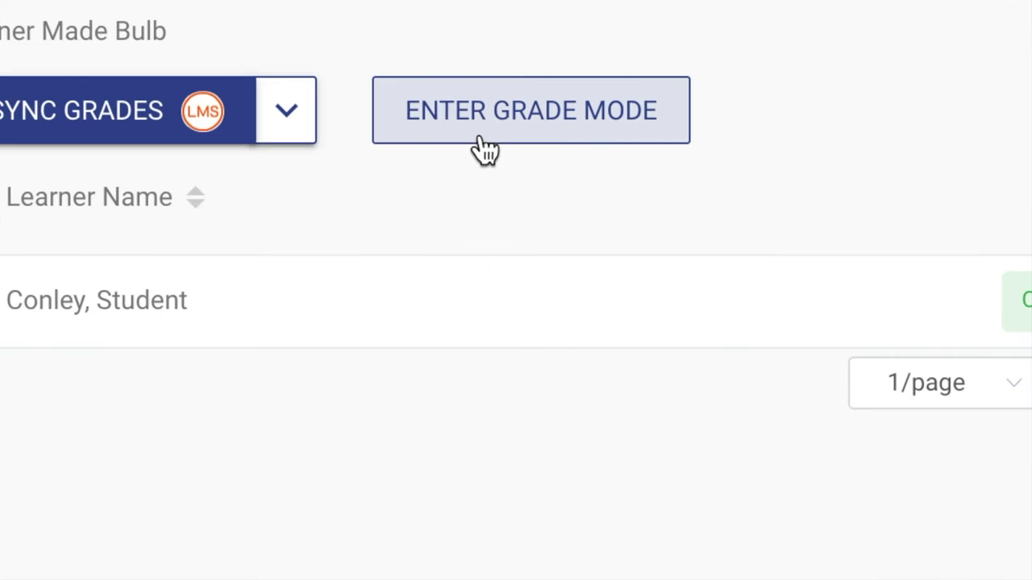
Grade the student's bulb 10 (100%), save it, and sync grades to Schoology.
click(583, 143)
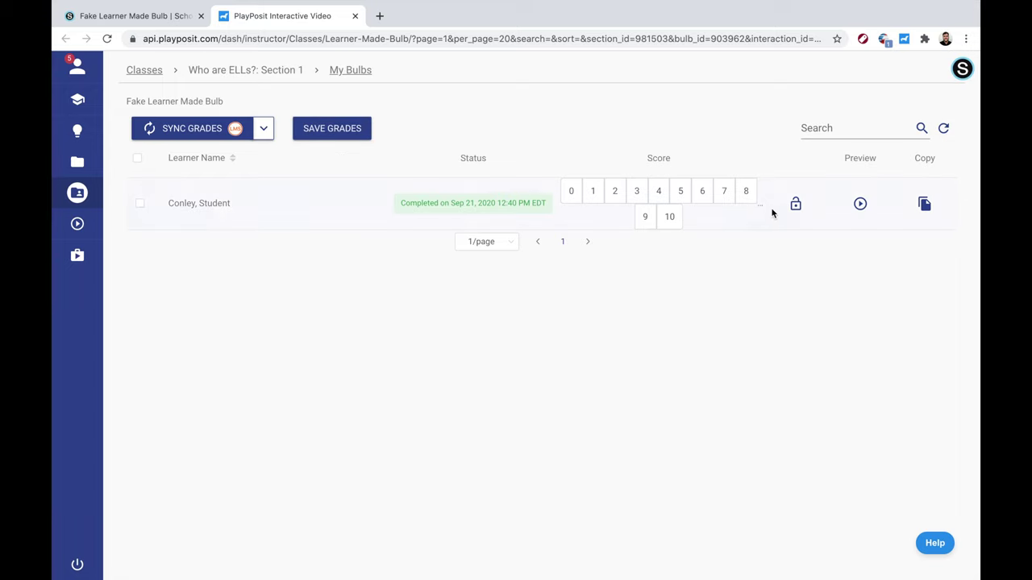
click(670, 217)
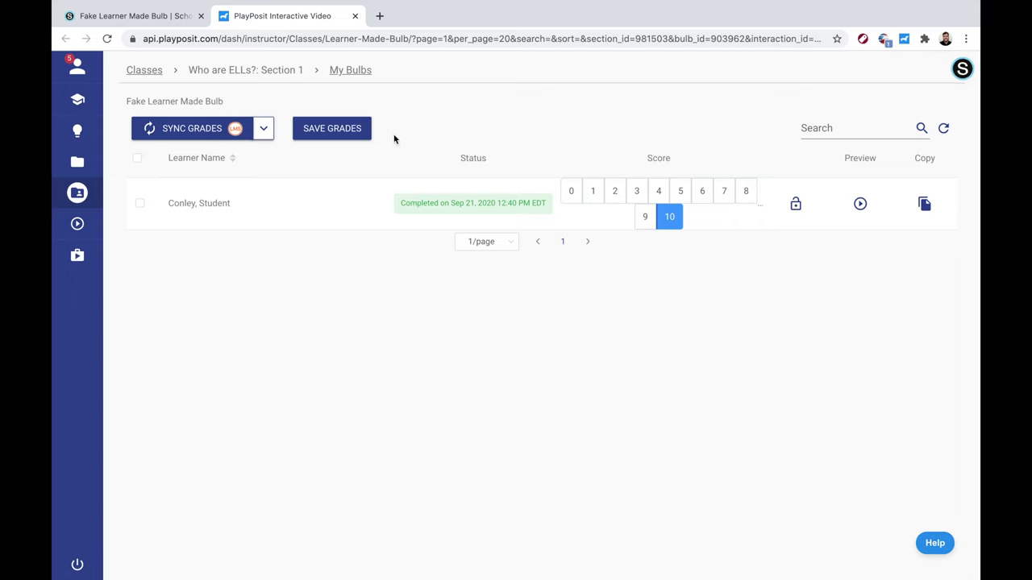
click(353, 129)
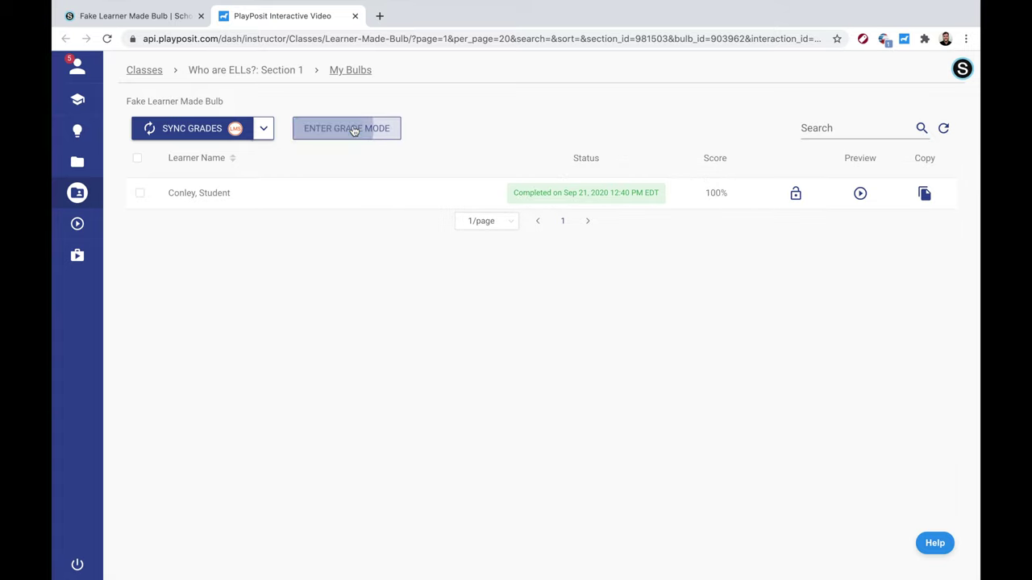
click(195, 137)
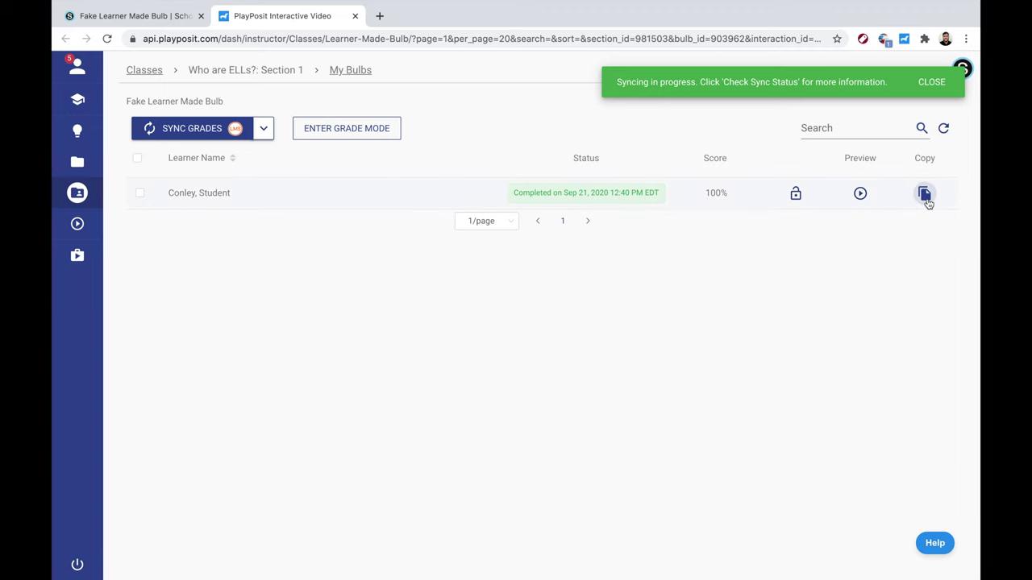
click(932, 83)
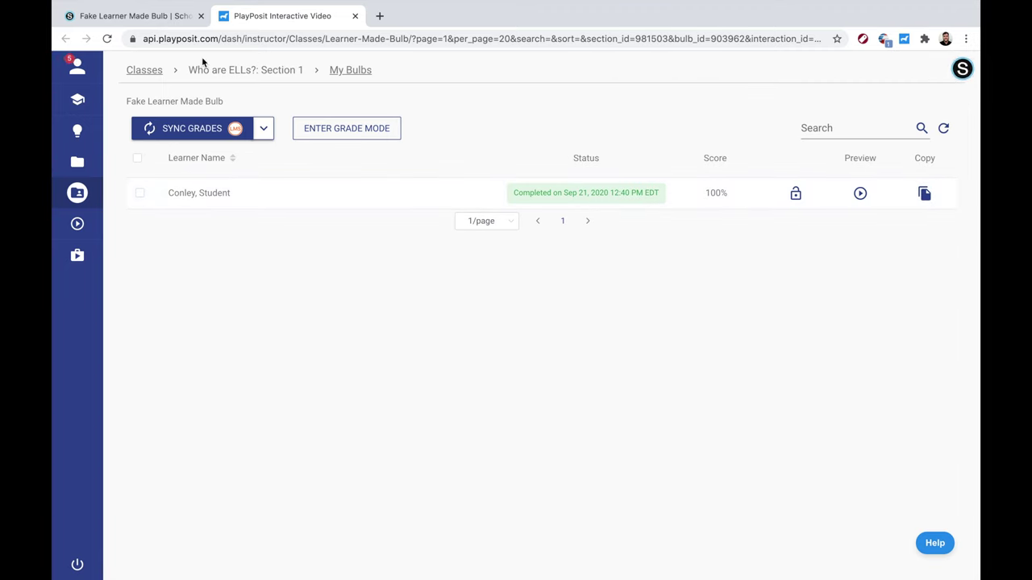